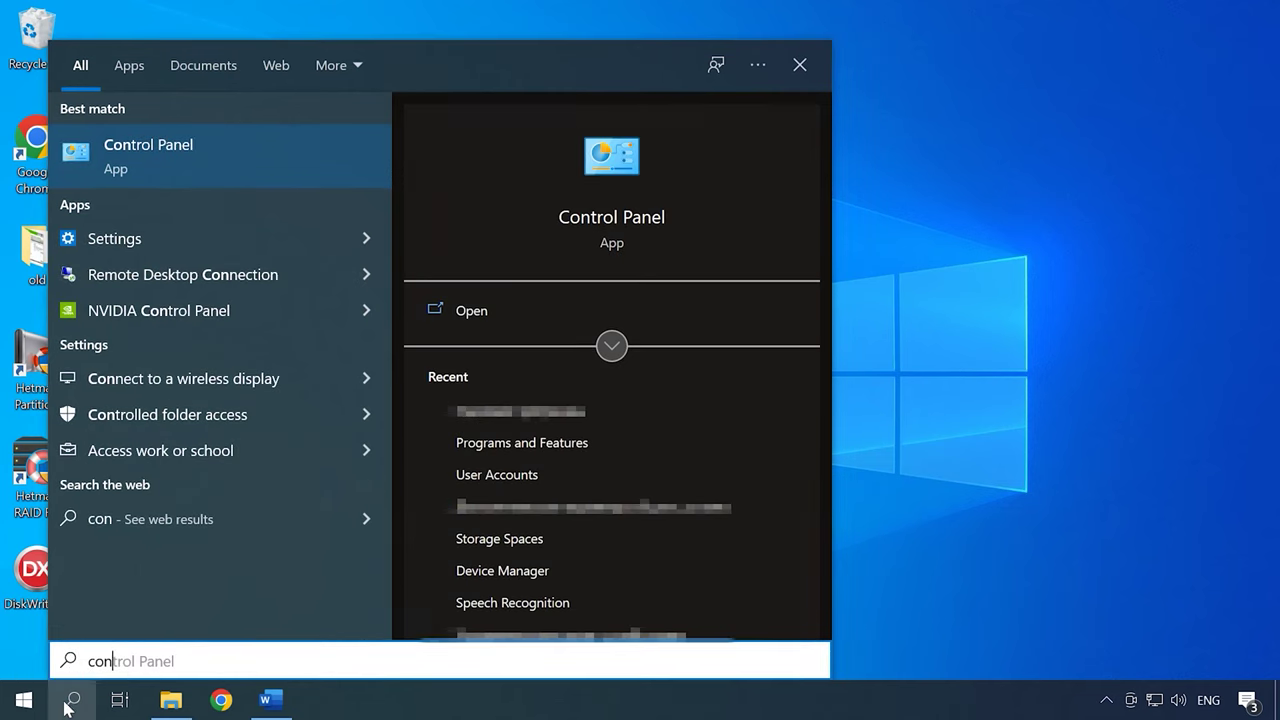
Turn on the Hyper-V Windows feature through Control Panel's program settings and close the Programs and Features window.
click(181, 174)
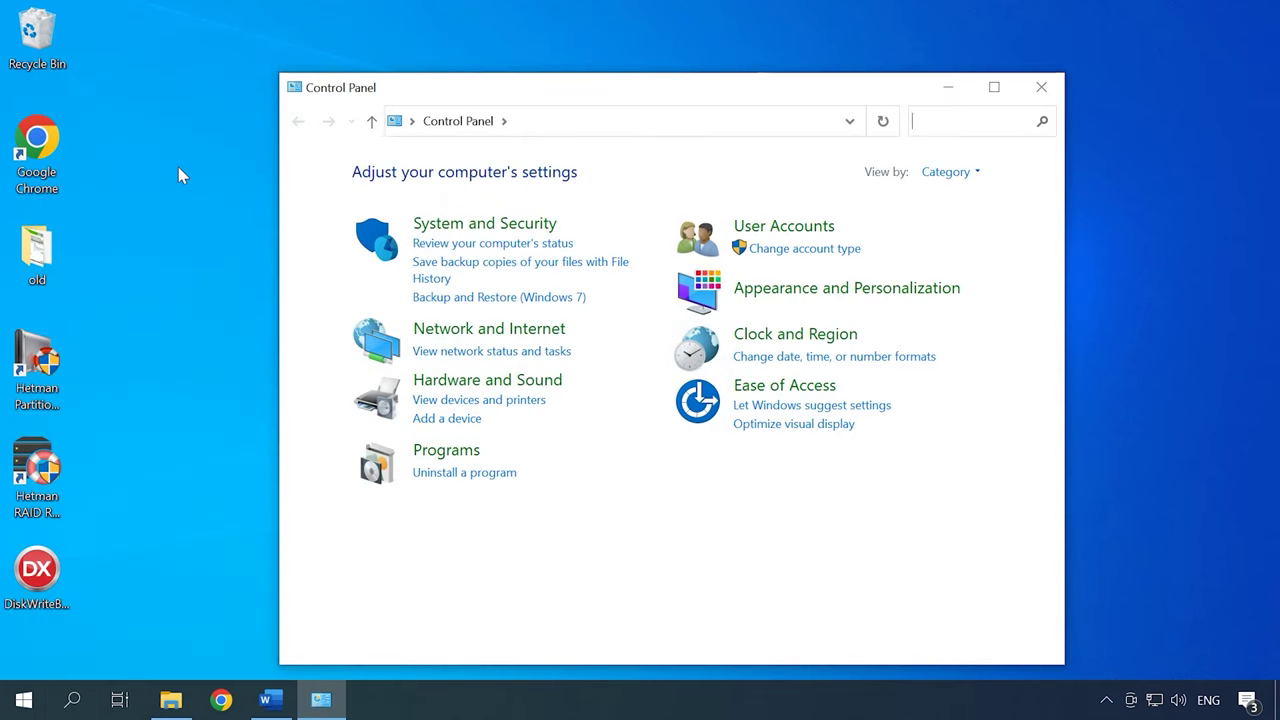
click(468, 474)
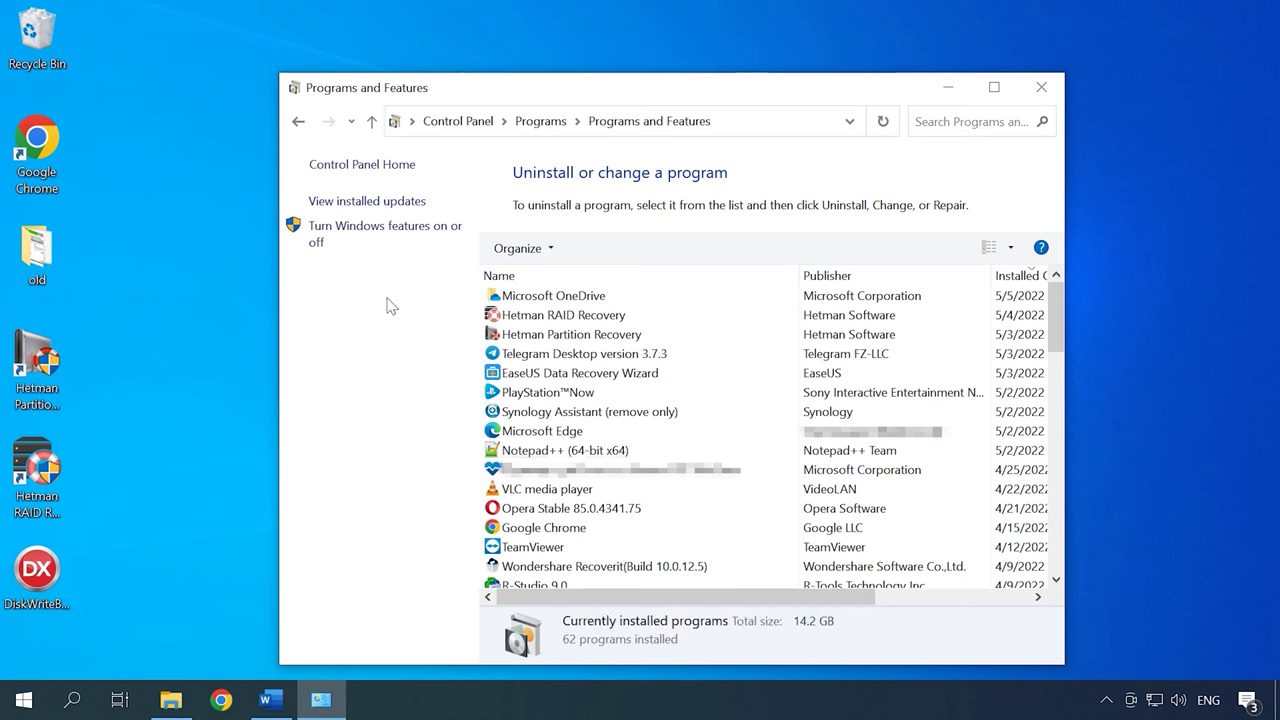
click(388, 240)
click(496, 390)
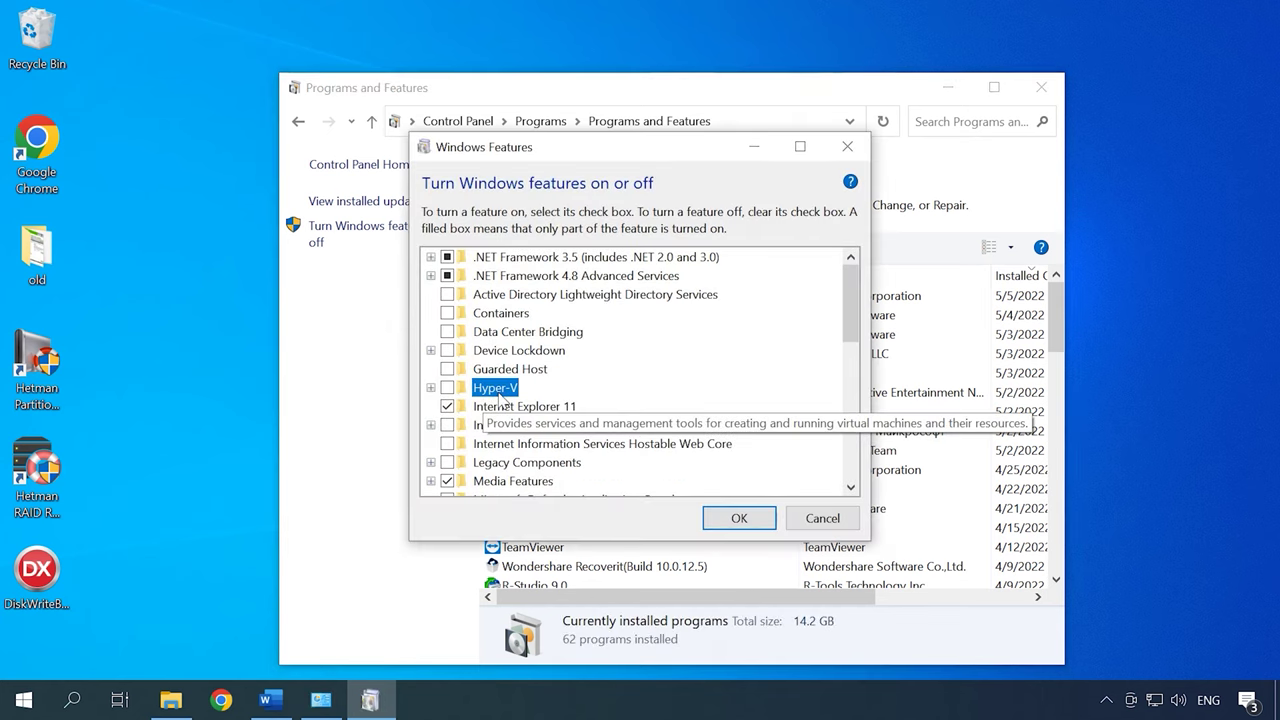
click(447, 388)
click(740, 520)
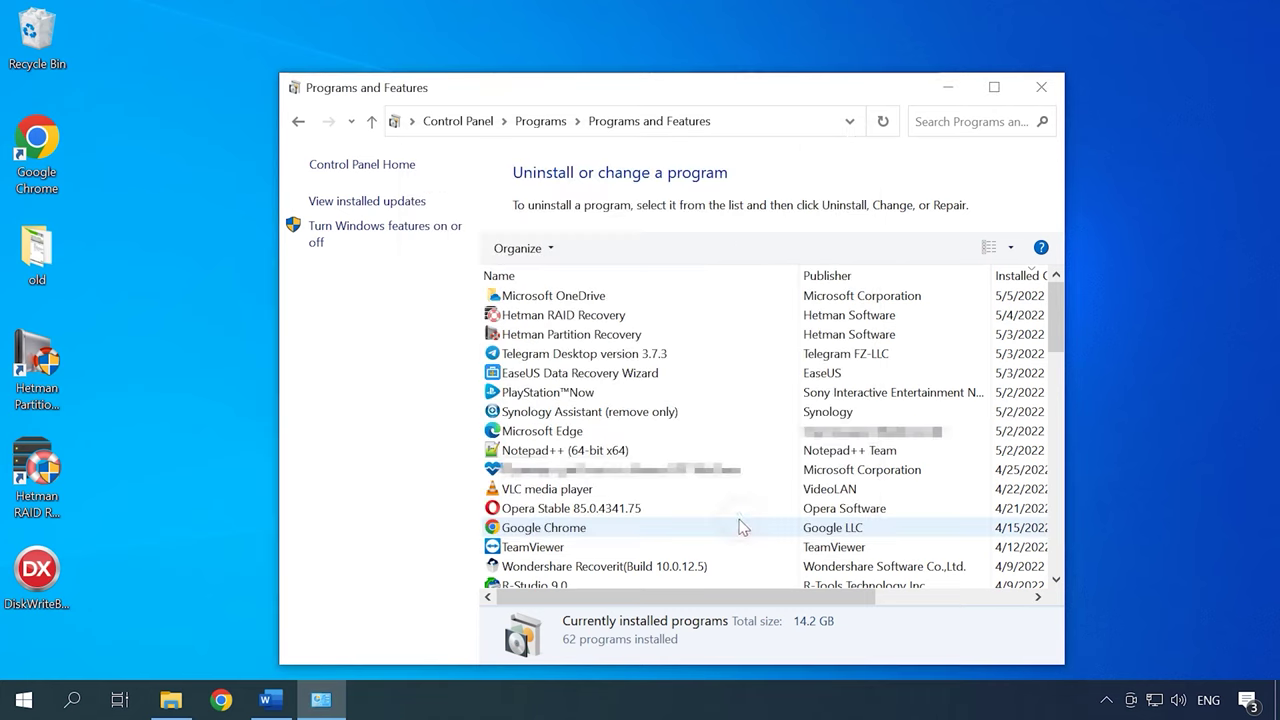
click(1040, 89)
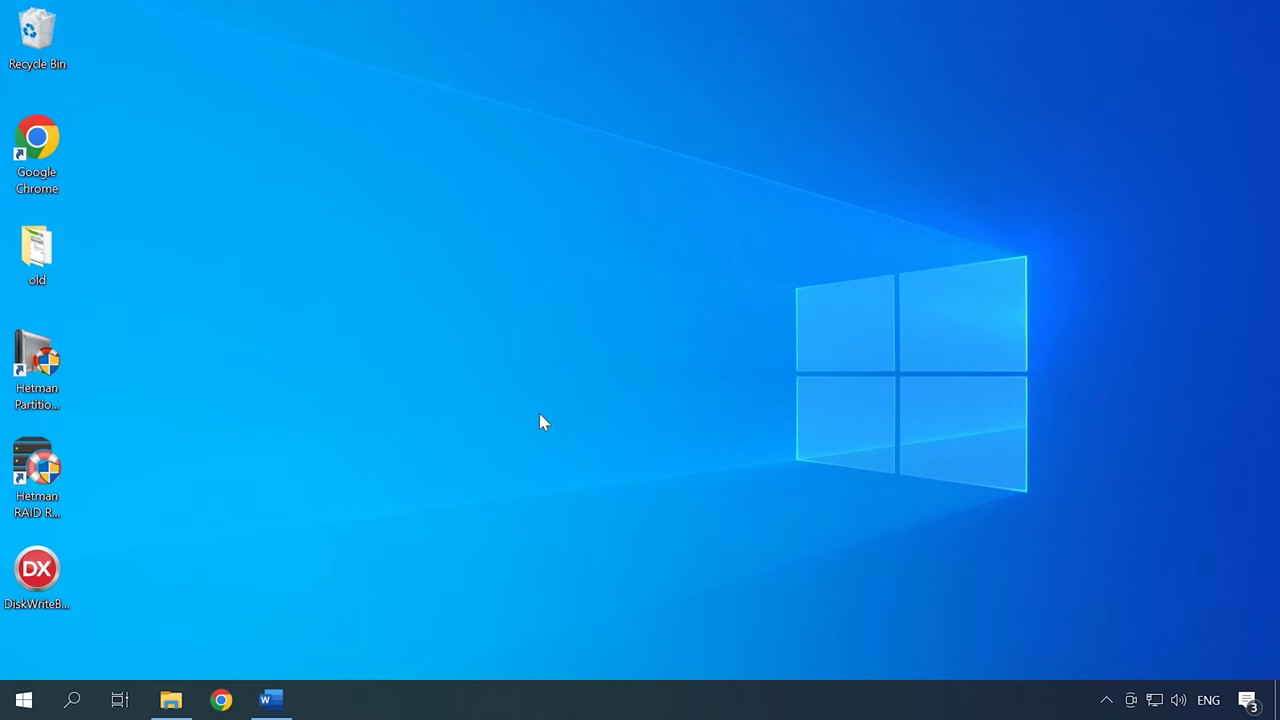
Launch Hyper-V Manager from the Windows Administrative Tools.
click(14, 706)
text(hyp)
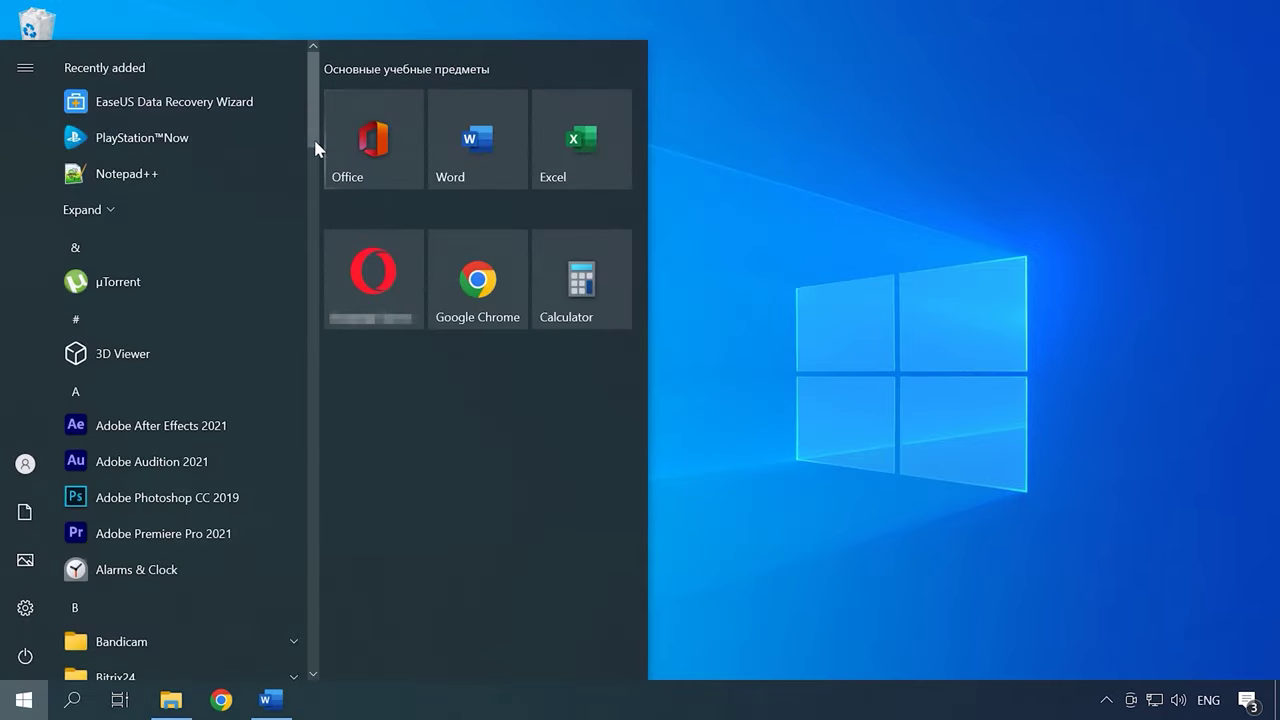
scroll(263, 623, down, 20)
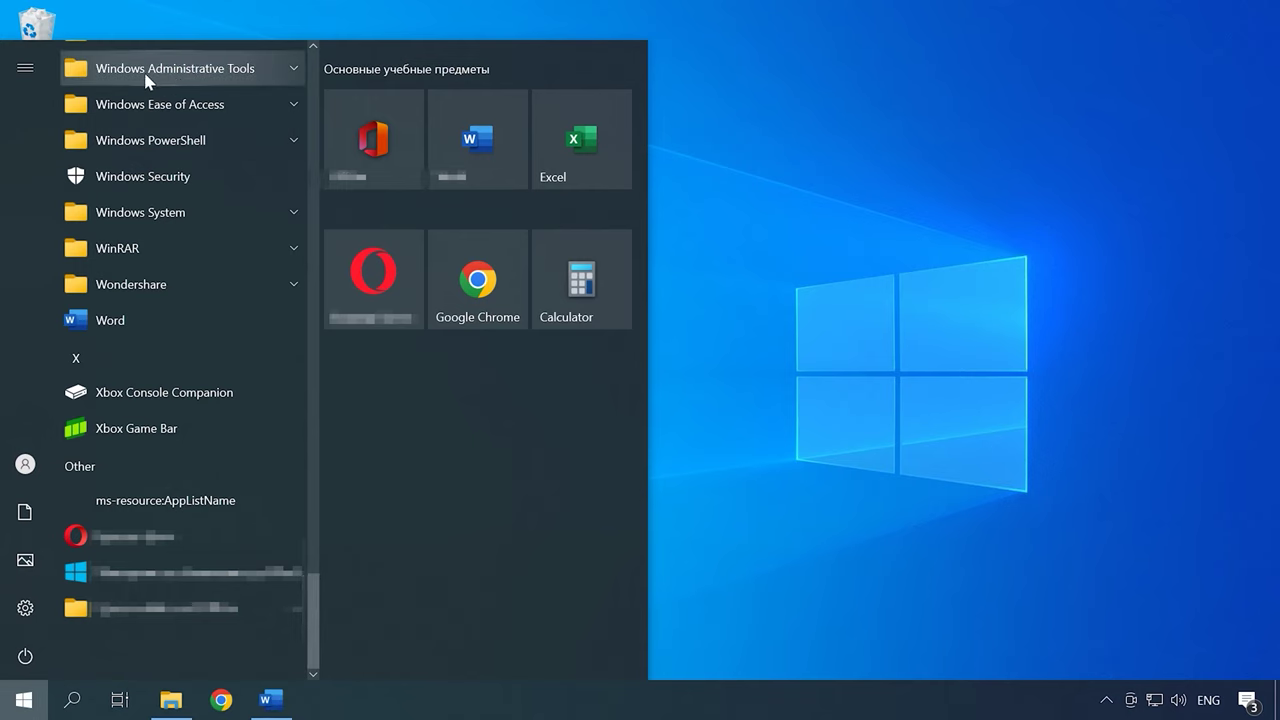
click(184, 80)
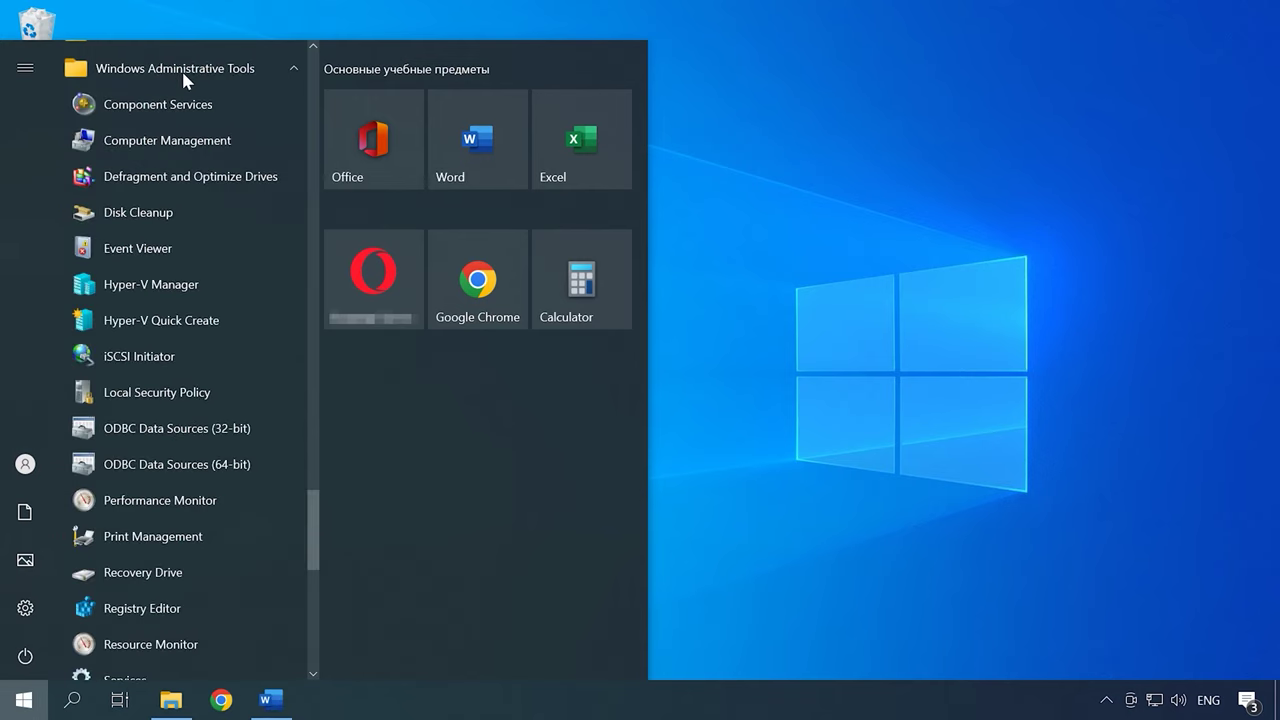
click(152, 297)
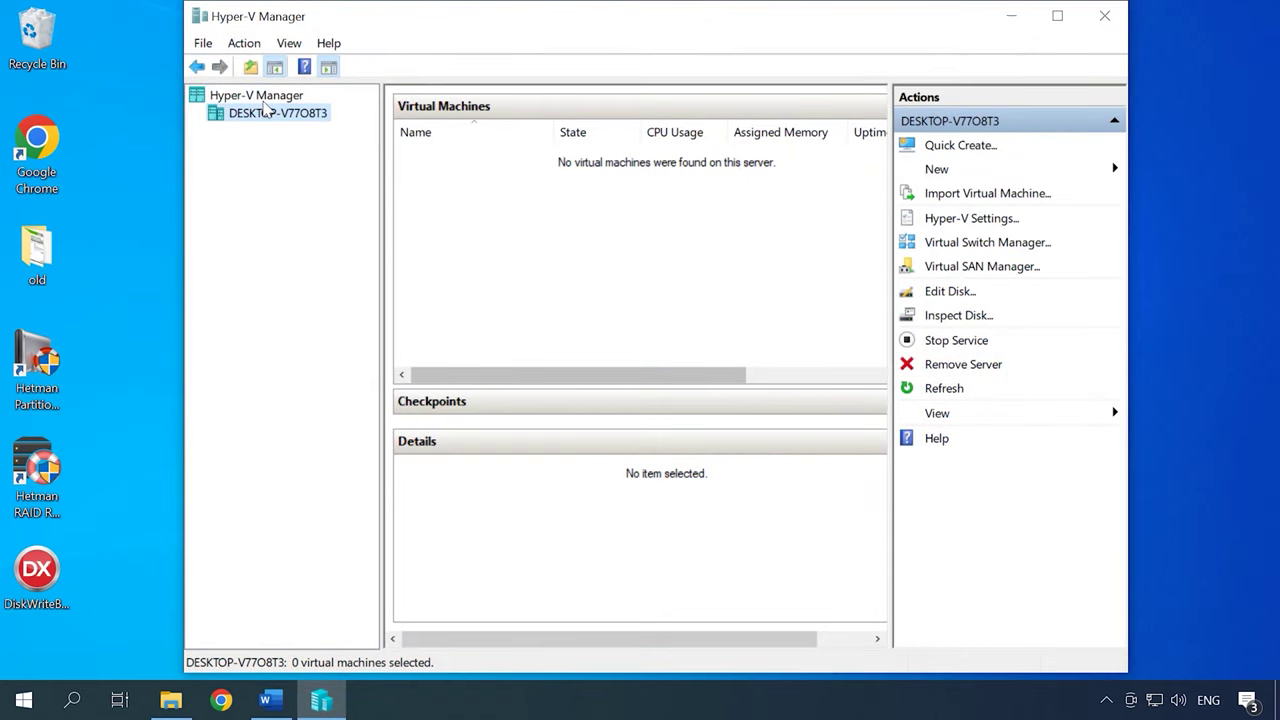
Create a new virtual network switch of type External in the Virtual Switch Manager.
click(244, 46)
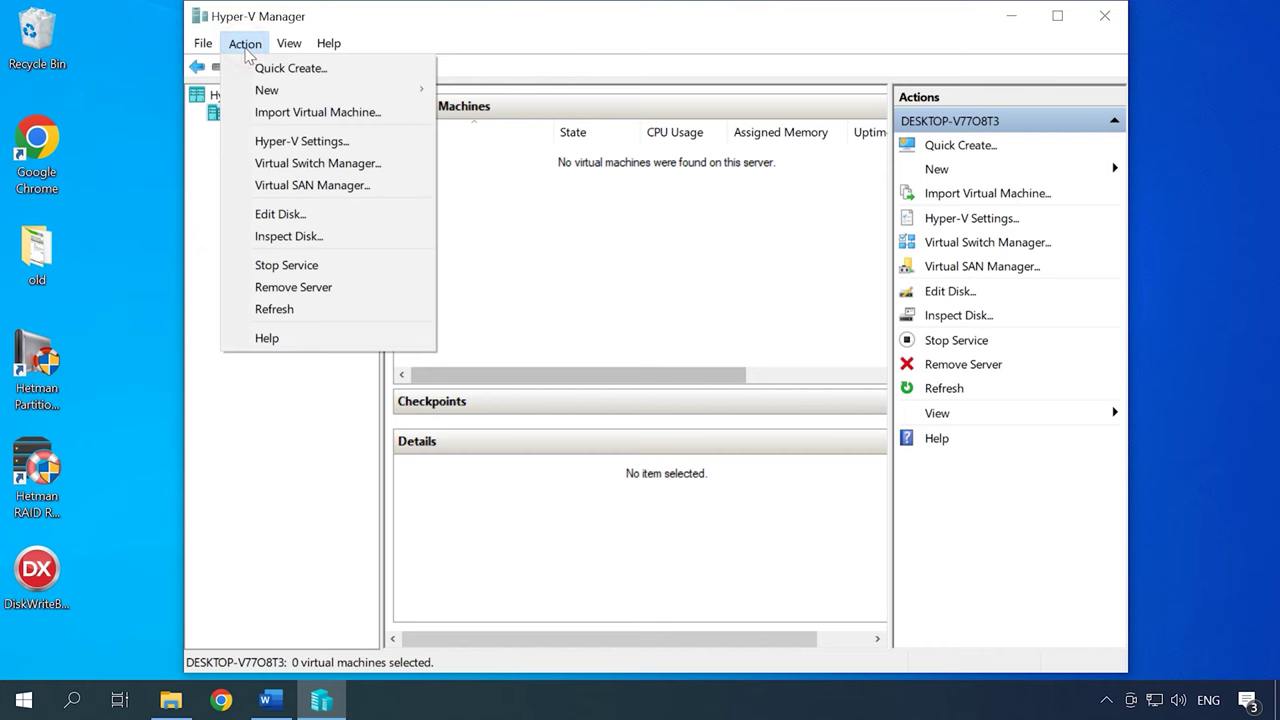
click(340, 164)
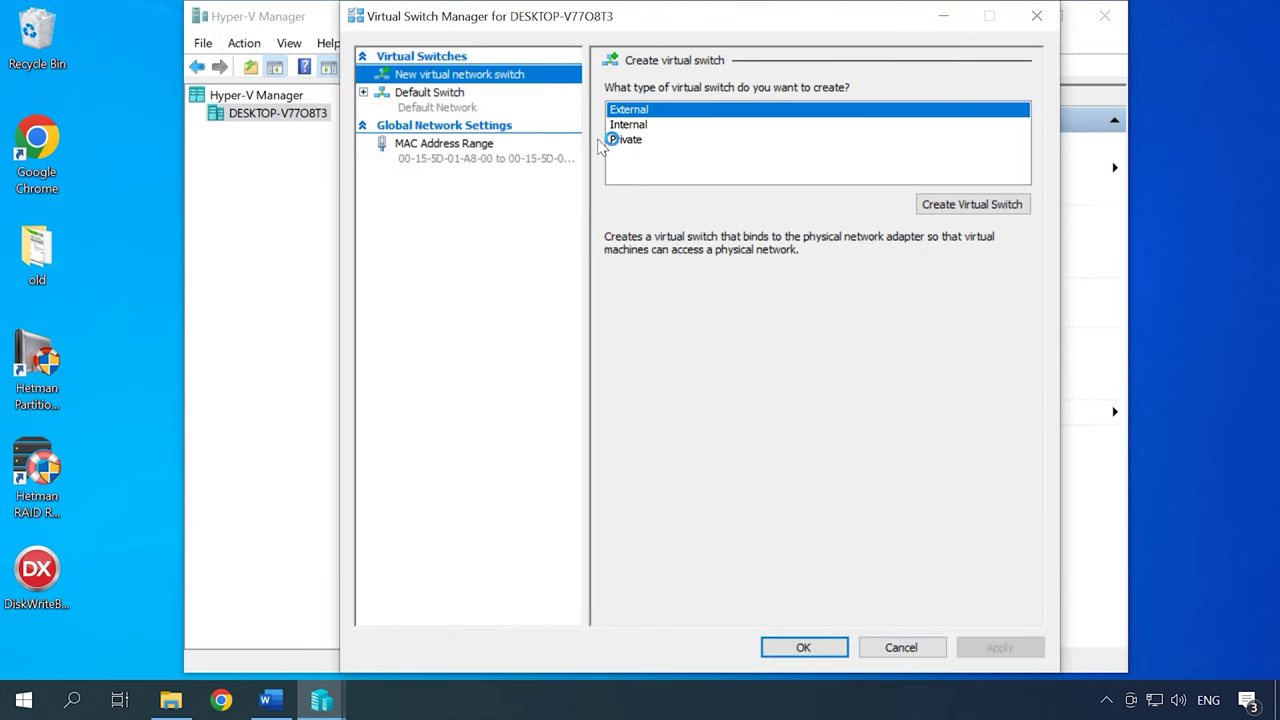
click(650, 125)
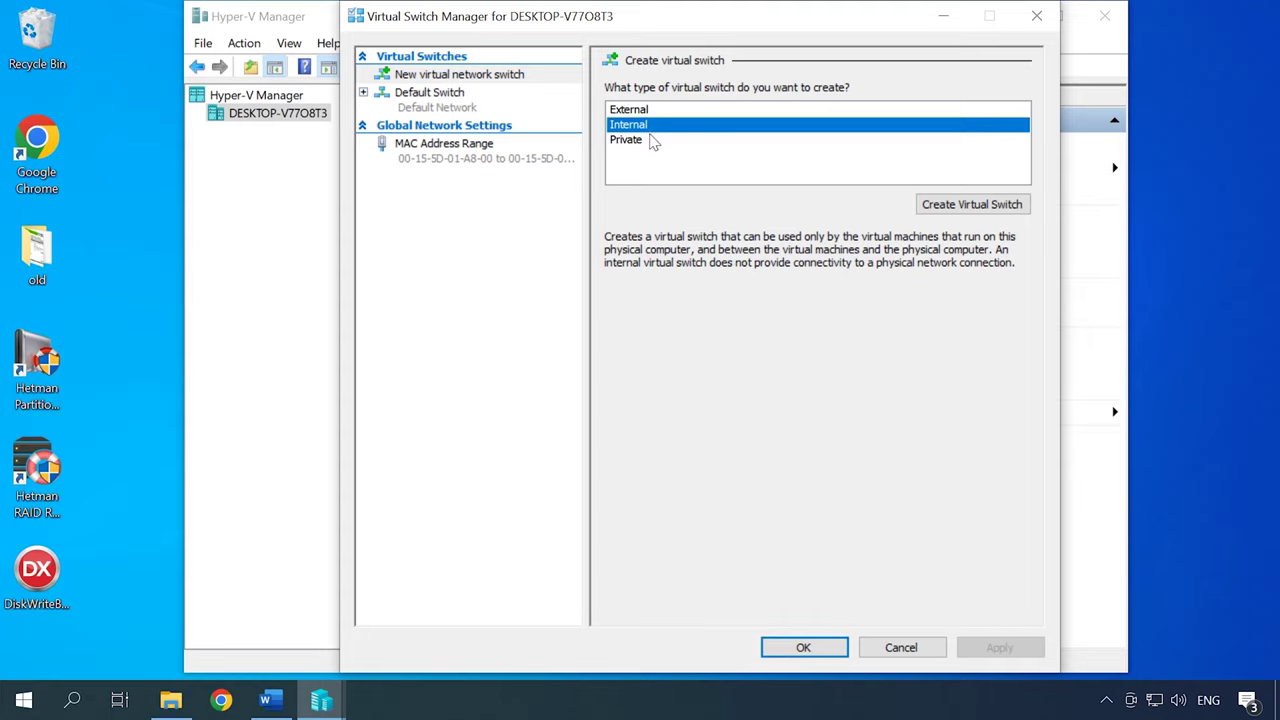
click(650, 141)
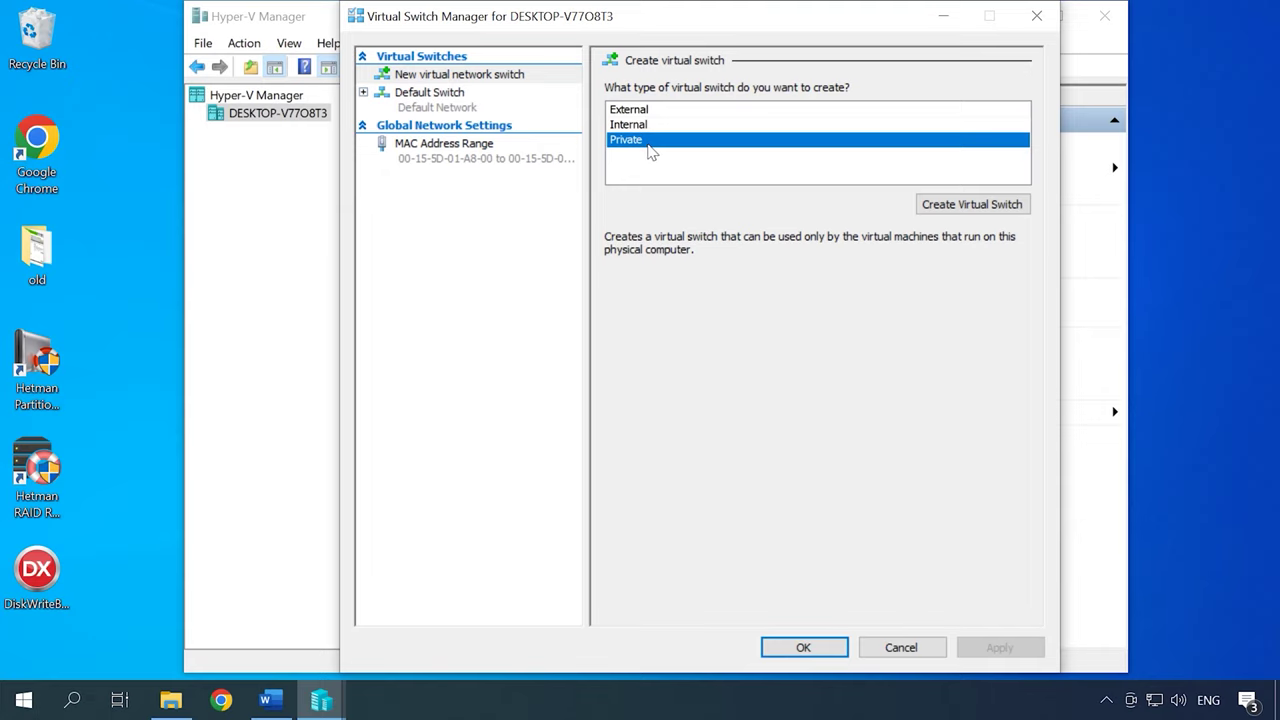
click(640, 110)
click(985, 208)
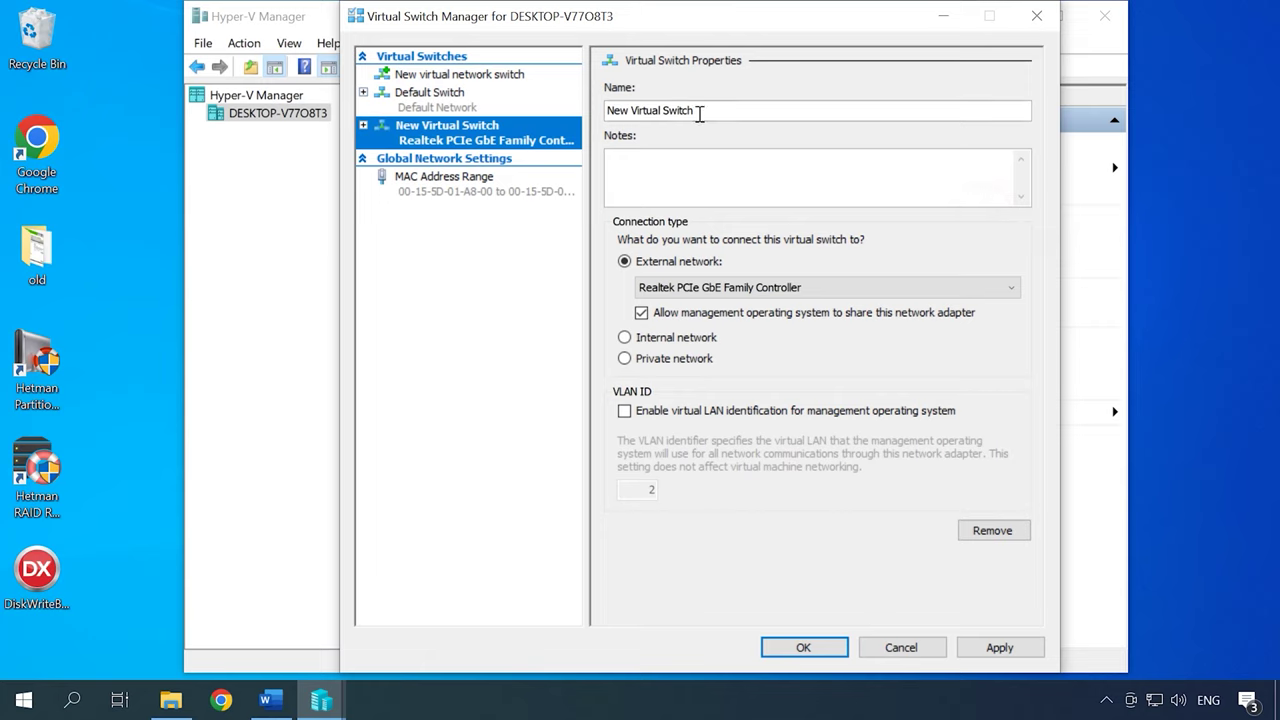
Rename the new virtual switch as NVS, apply the networking changes and close the Virtual Switch Manager.
double_click(634, 113)
text(N)
key(Right)
key(Delete)
key(Delete)
key(Delete)
key(Delete)
key(Delete)
key(Delete)
key(Delete)
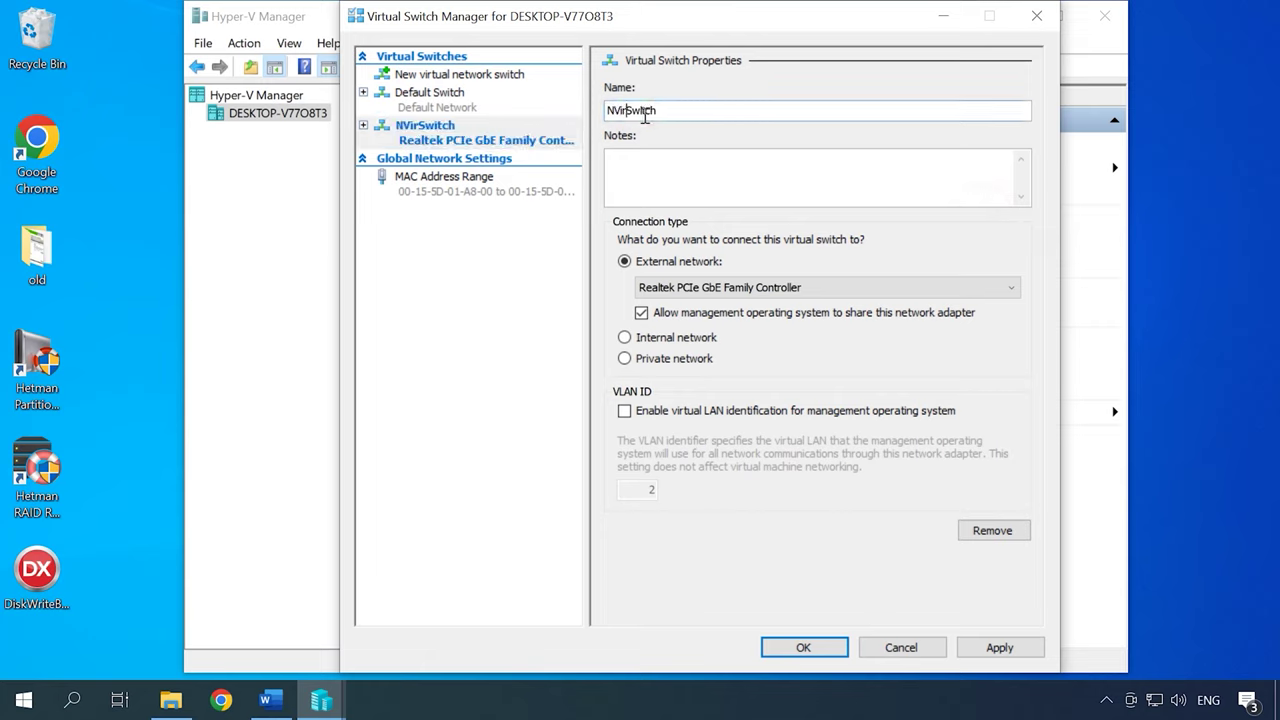
key(BackSpace)
key(BackSpace)
key(BackSpace)
key(BackSpace)
key(BackSpace)
click(999, 649)
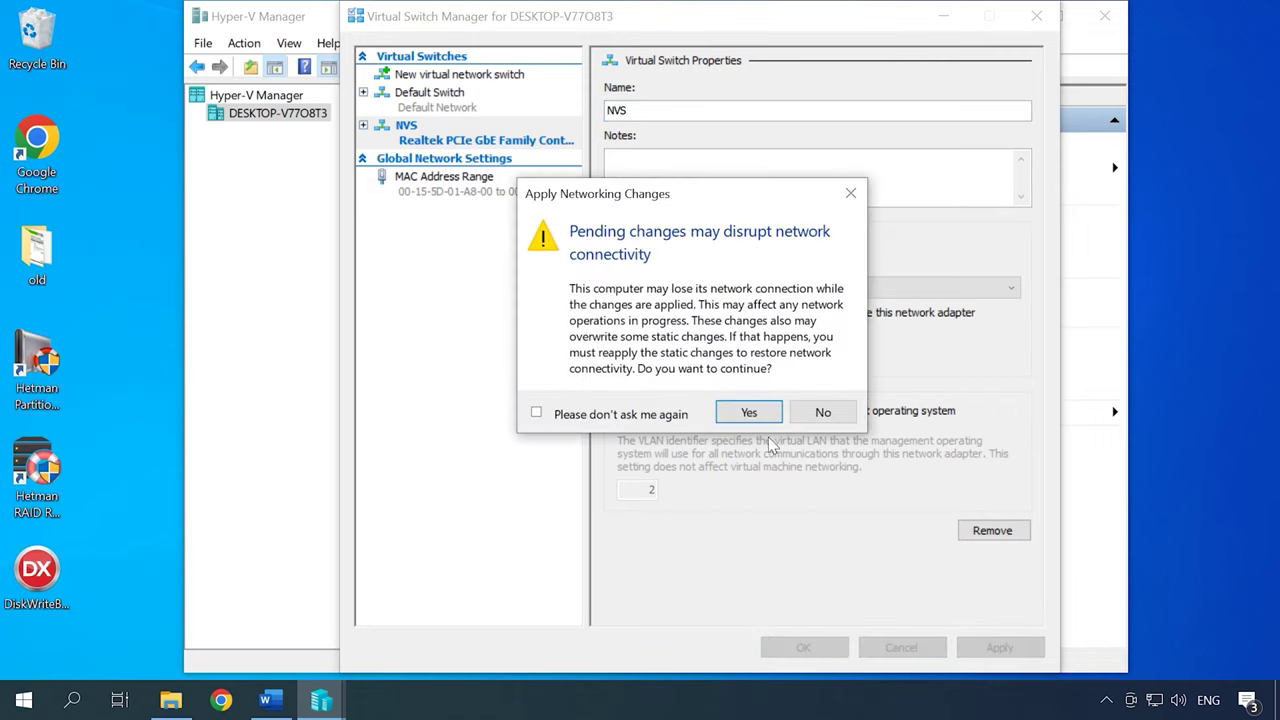
click(749, 414)
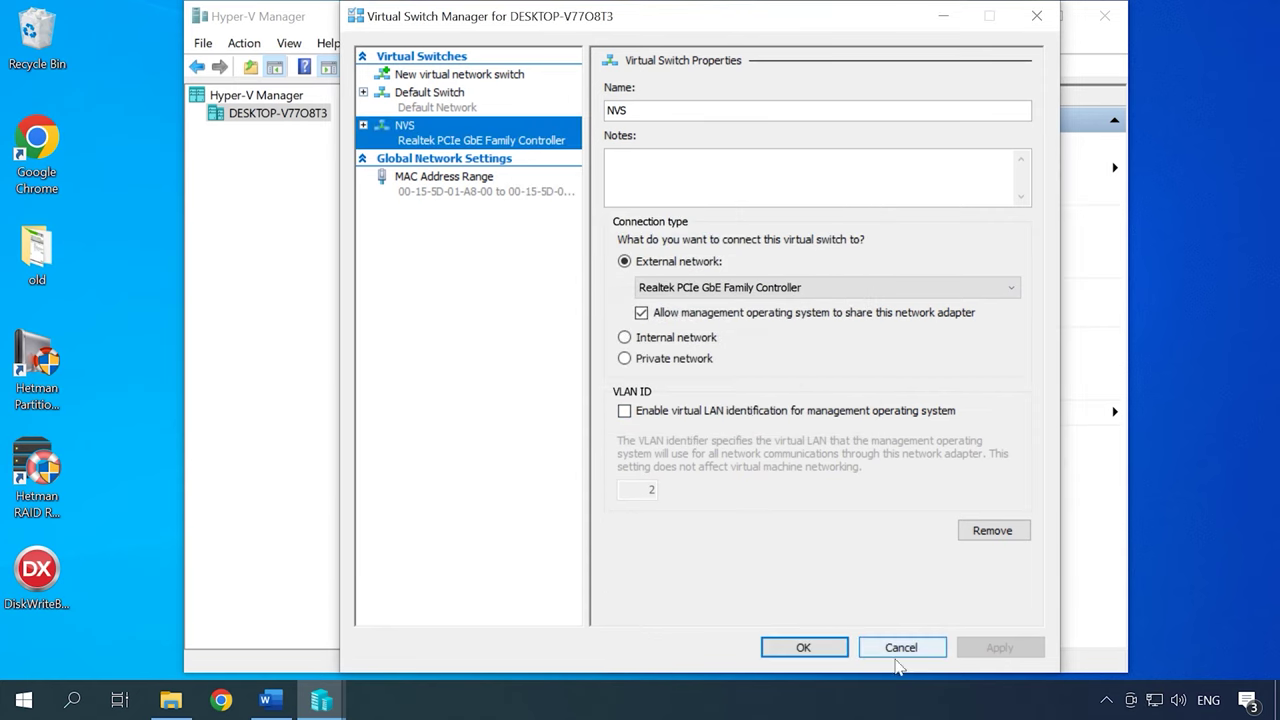
click(826, 650)
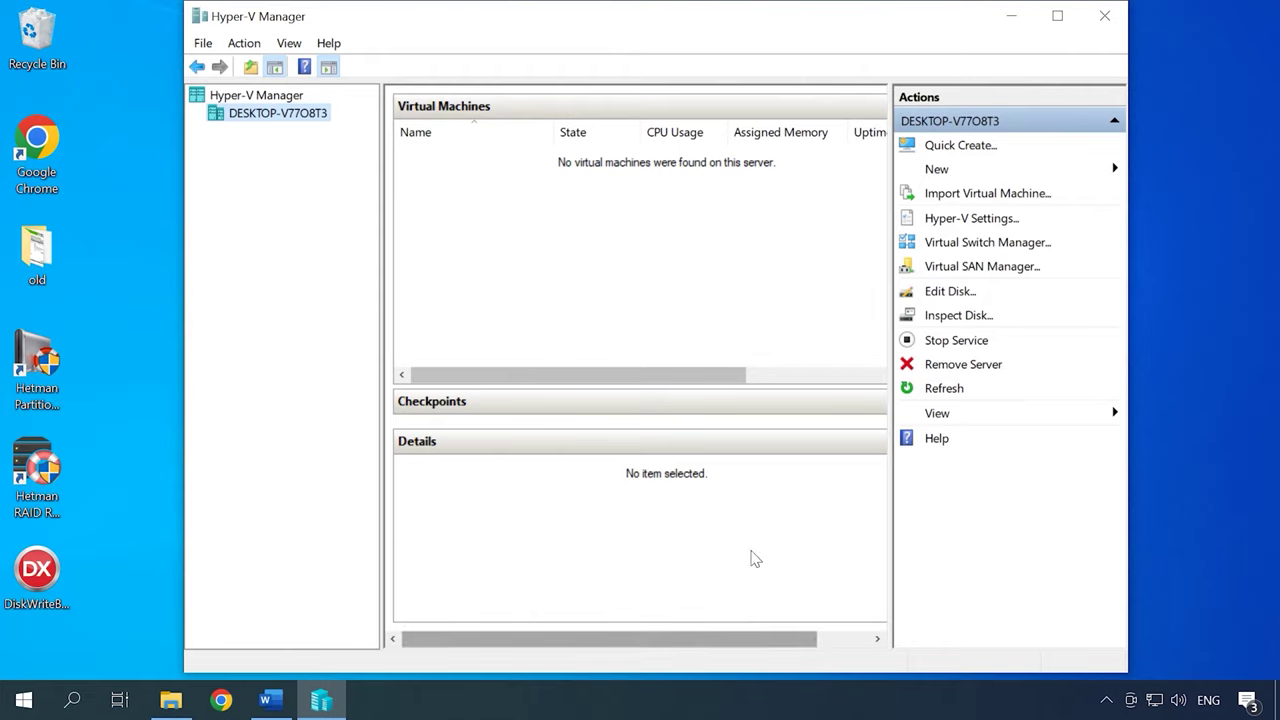
Start a new virtual machine and name it Windows_10, keeping the default storage location.
click(243, 43)
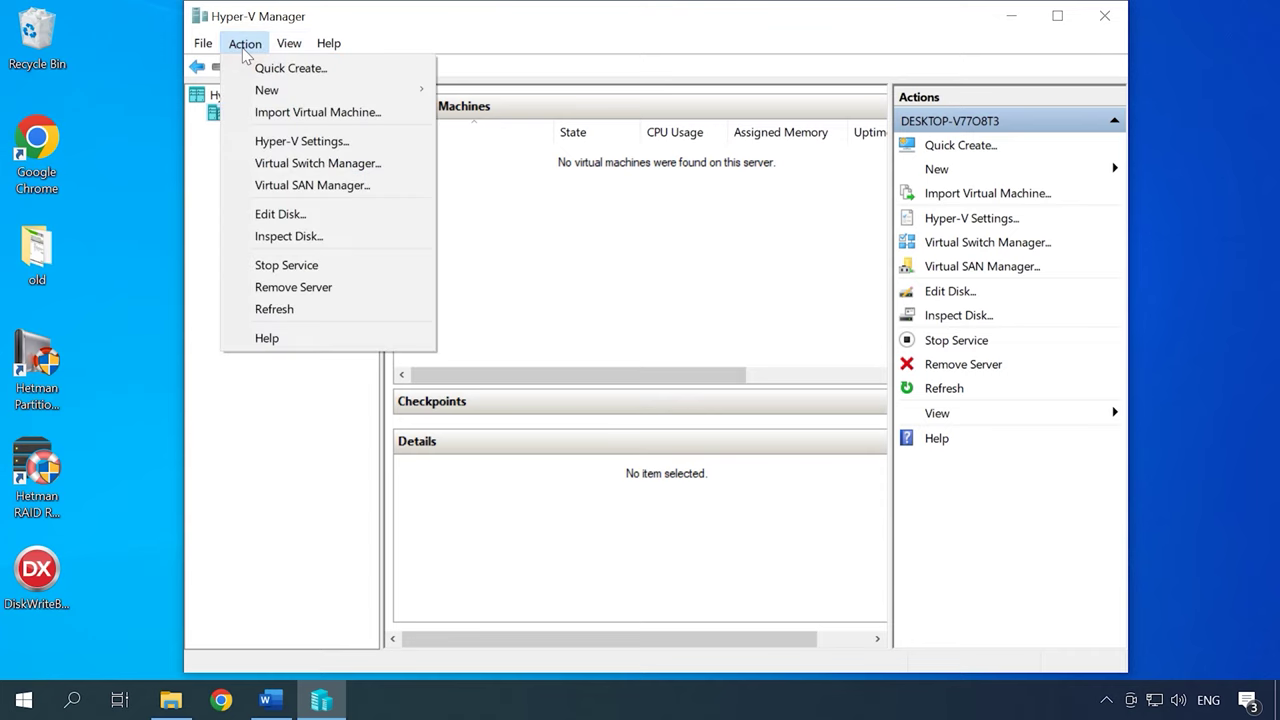
mouse_move(320, 97)
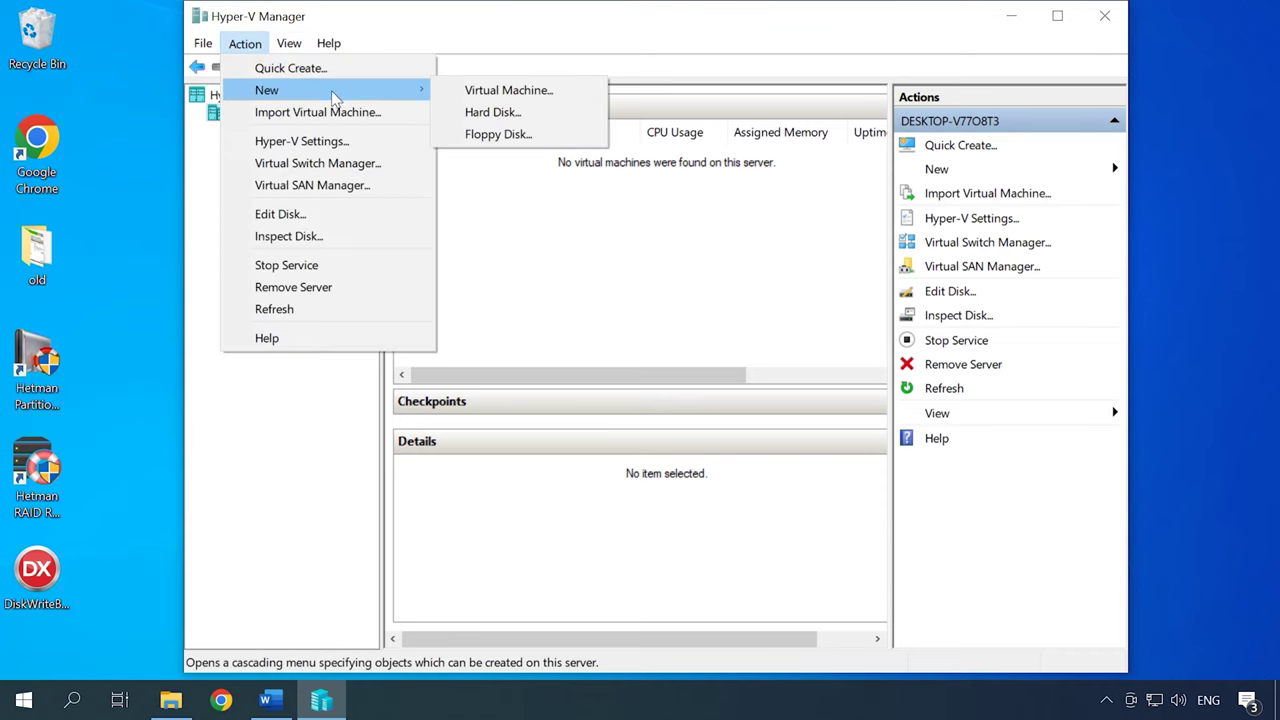
click(529, 91)
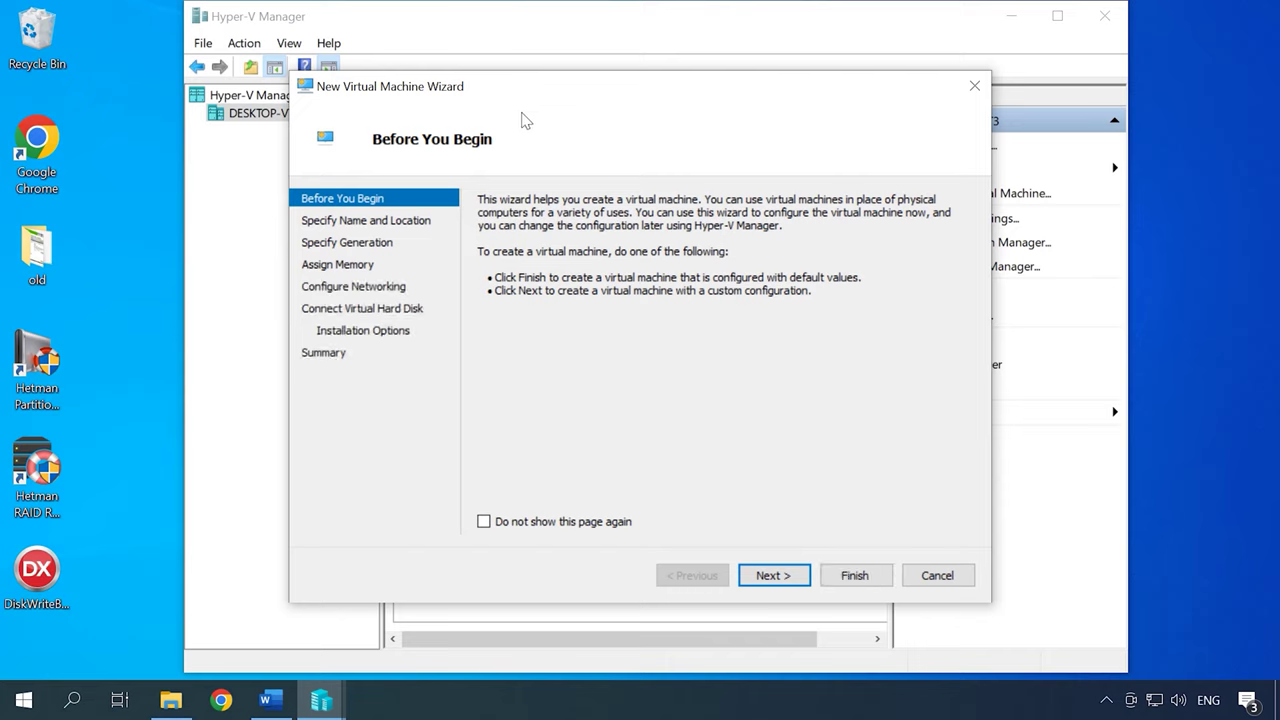
click(775, 578)
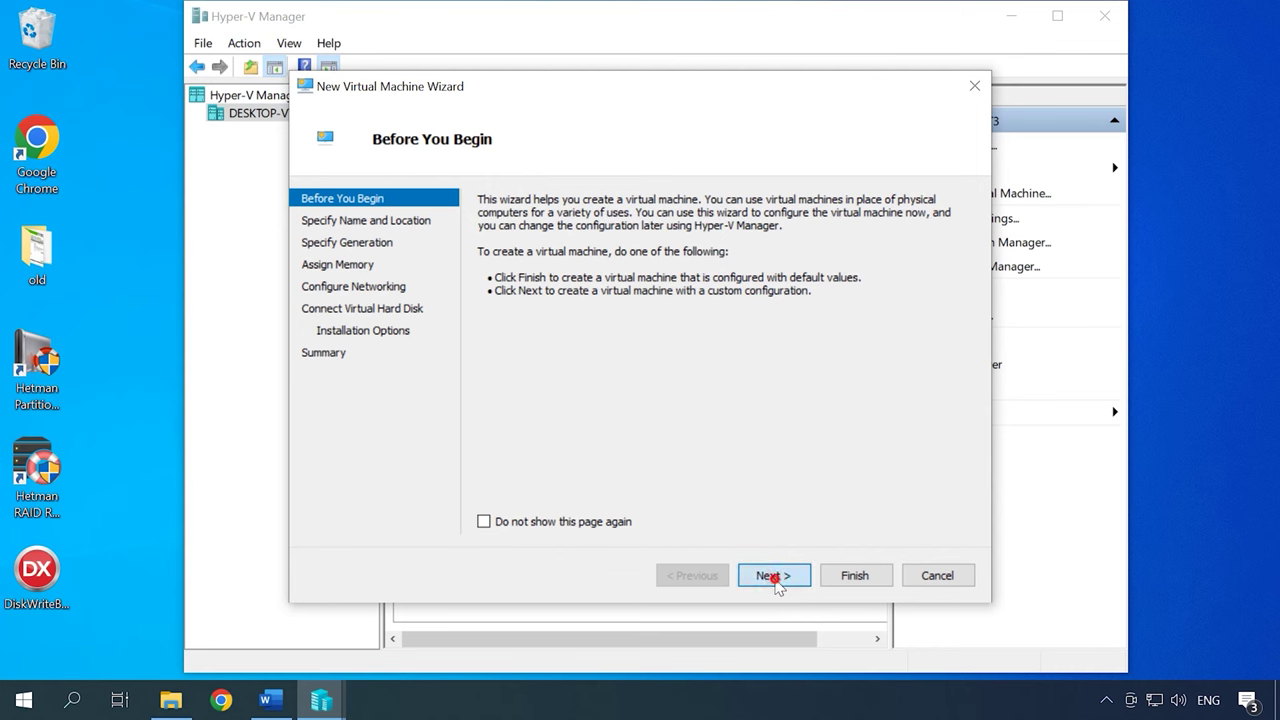
text(Wimdows_10)
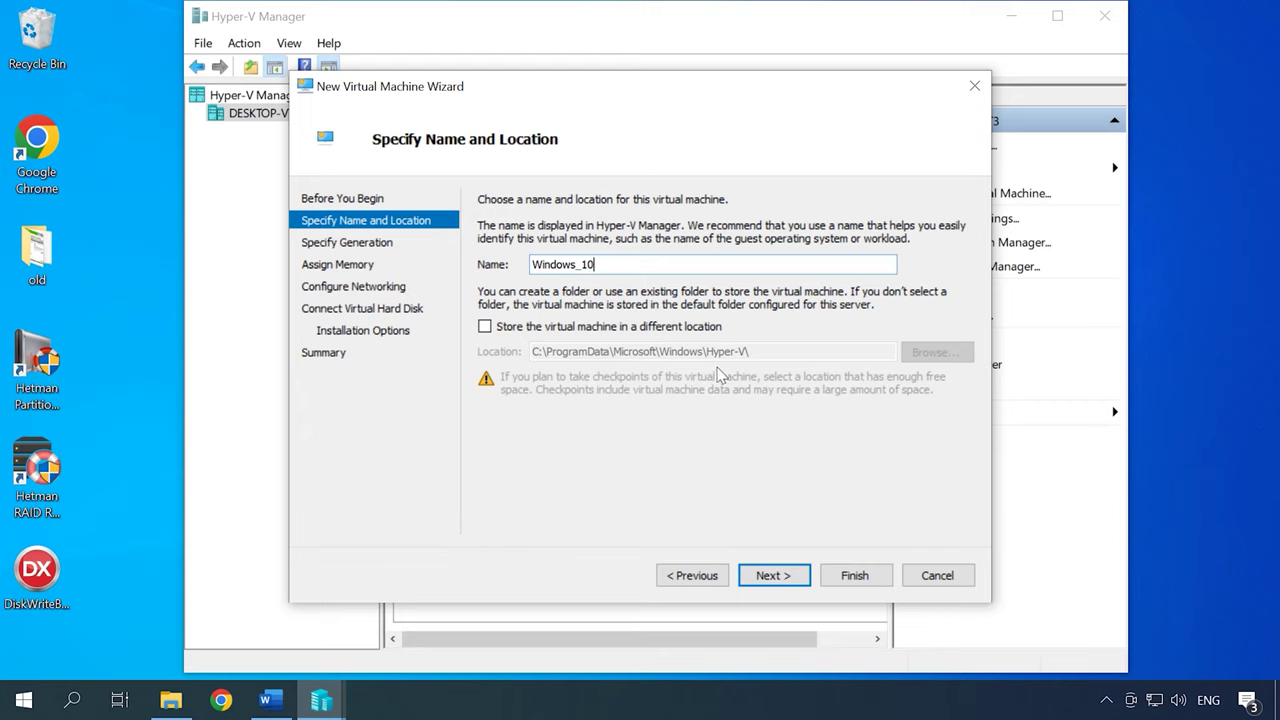
click(776, 580)
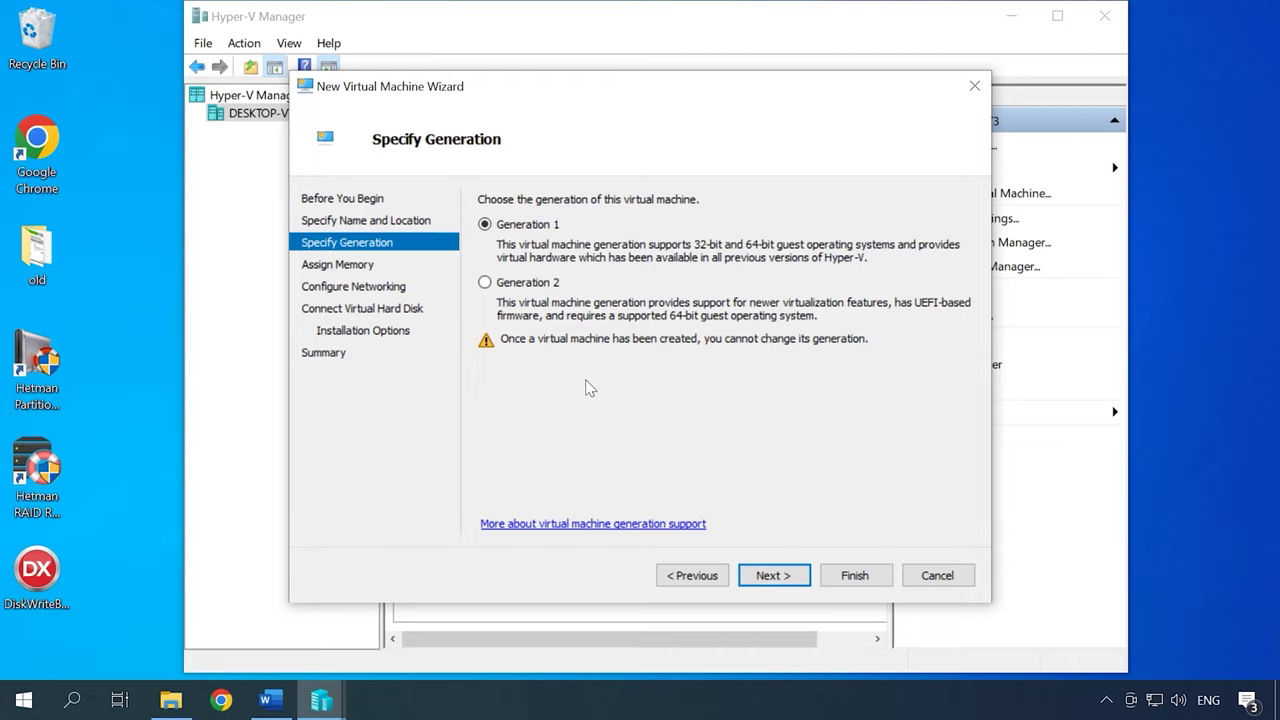
Keep Generation 1 for the virtual machine and set its startup memory to 2048 MB.
click(782, 580)
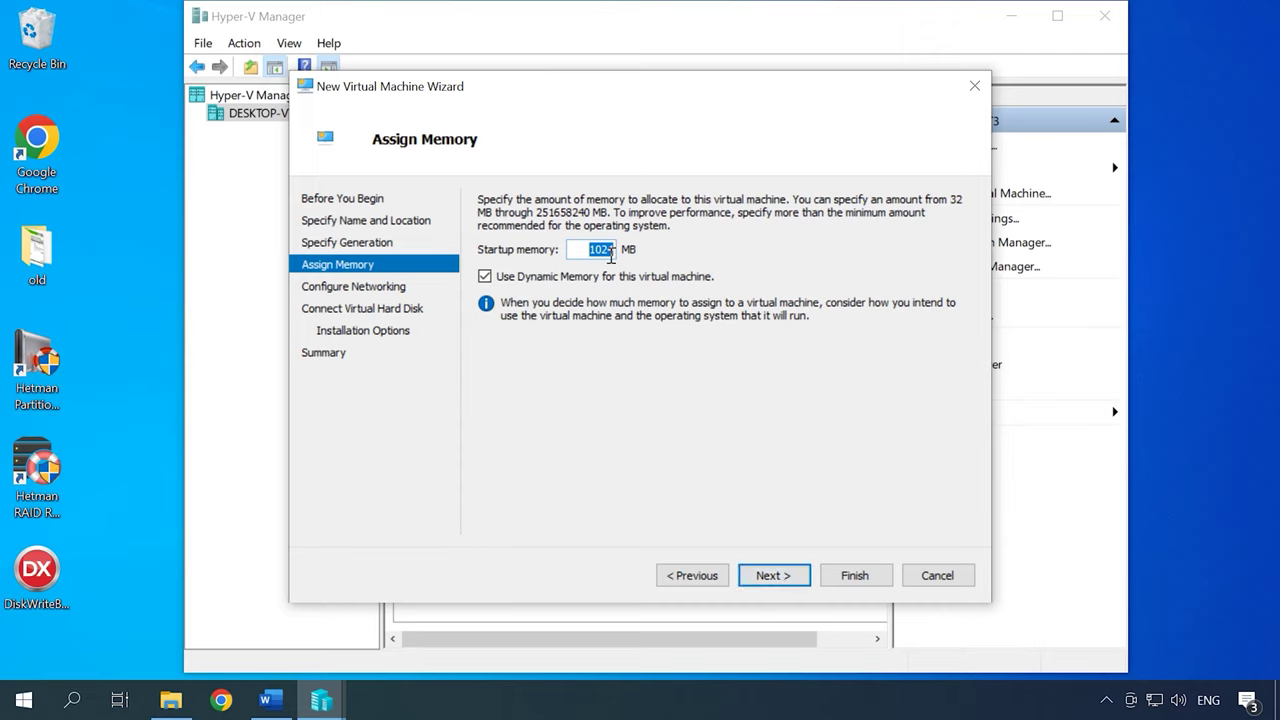
text(2048)
click(485, 278)
click(485, 278)
click(776, 578)
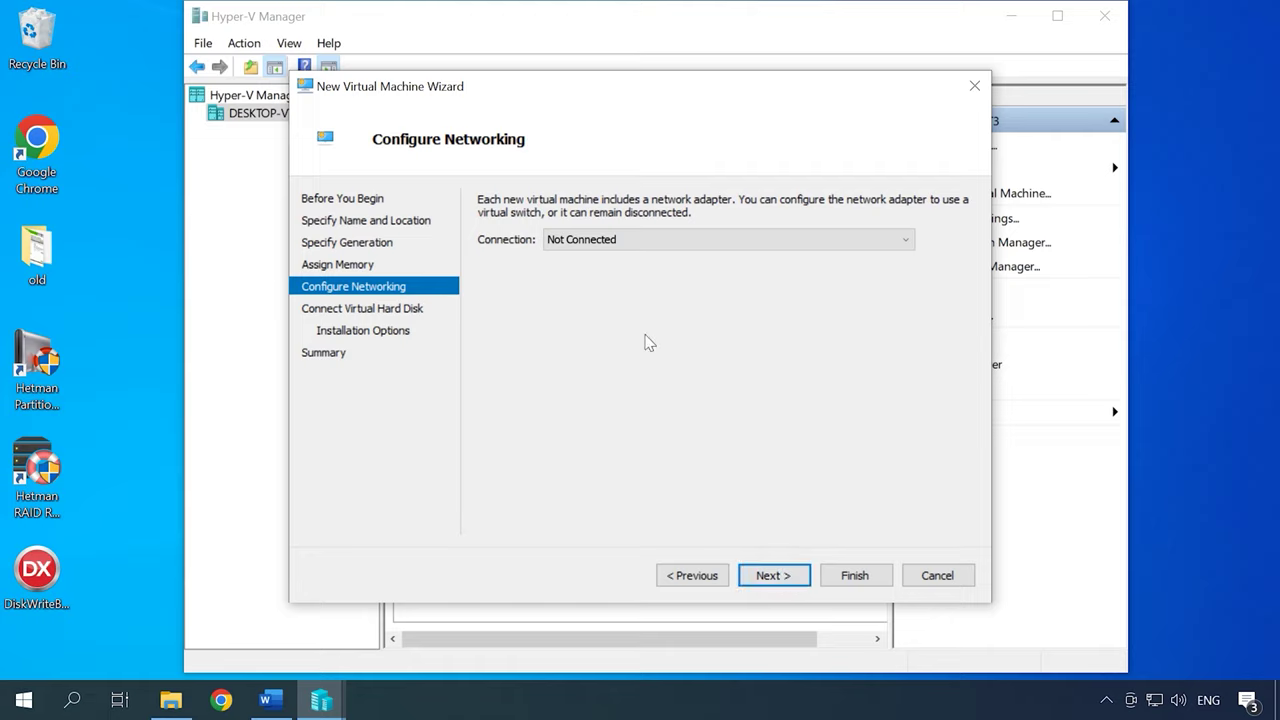
Connect the virtual machine's network adapter to the NVS switch.
click(624, 243)
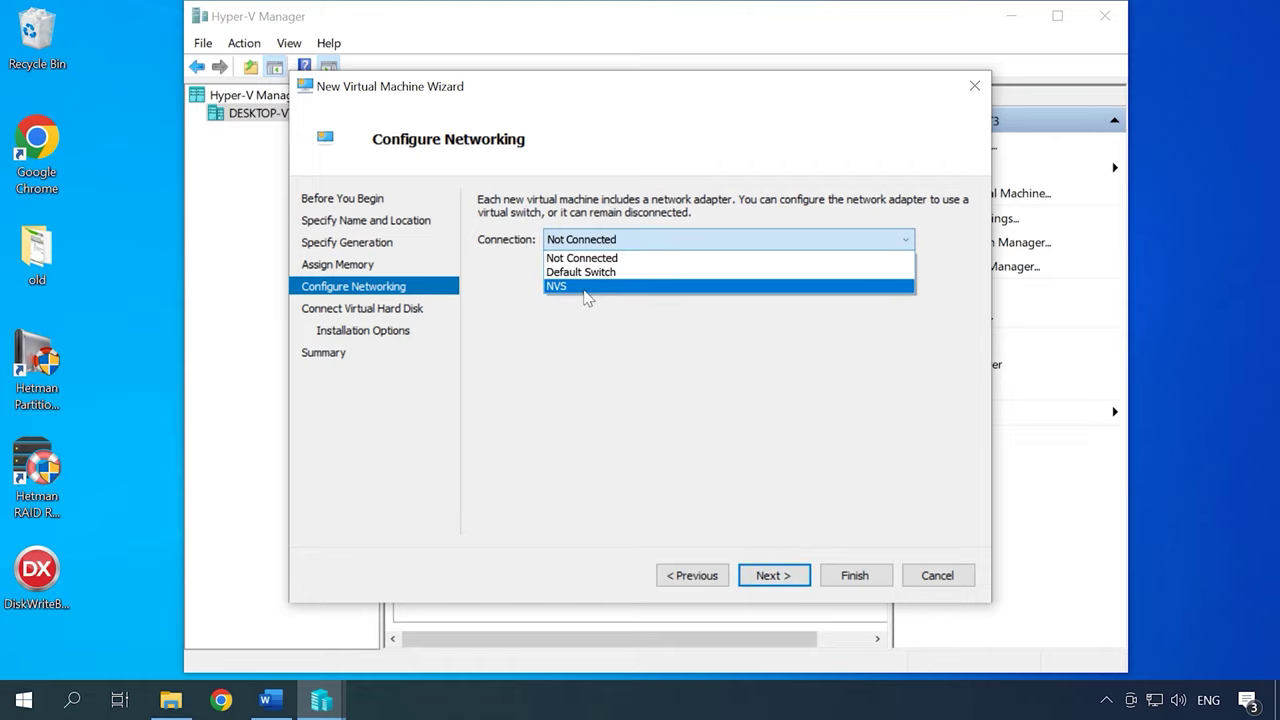
click(582, 290)
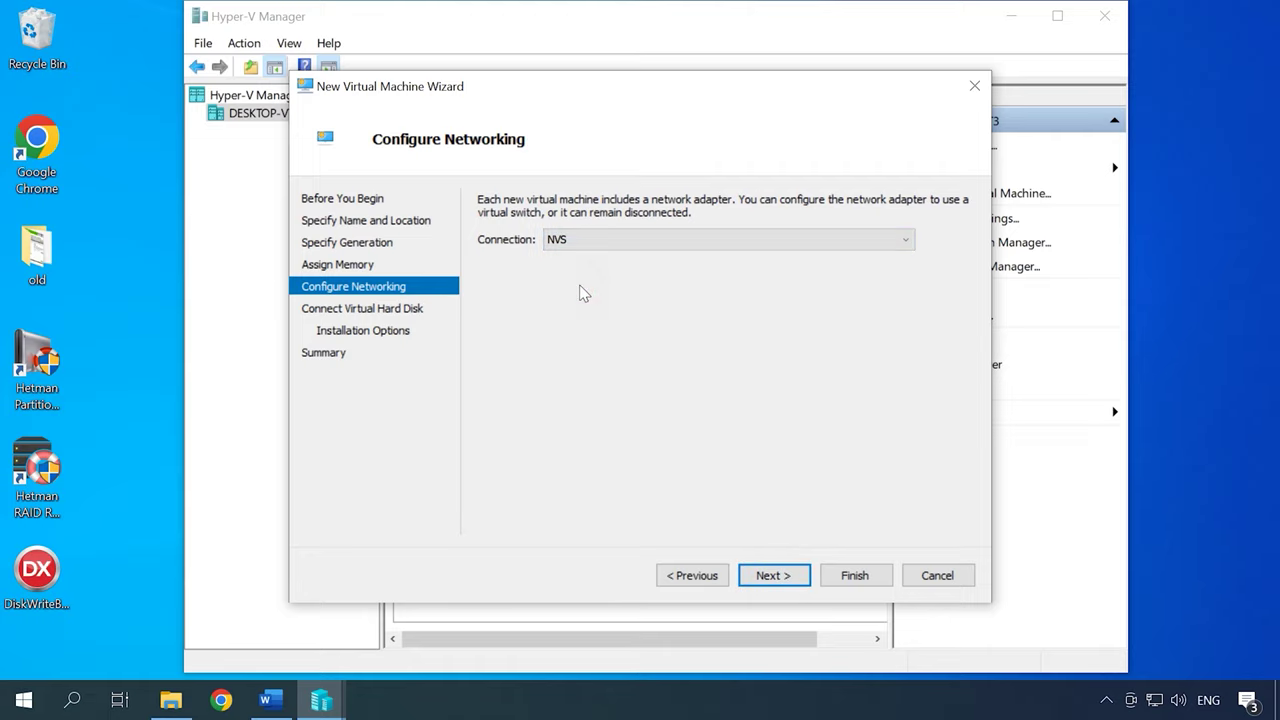
click(776, 587)
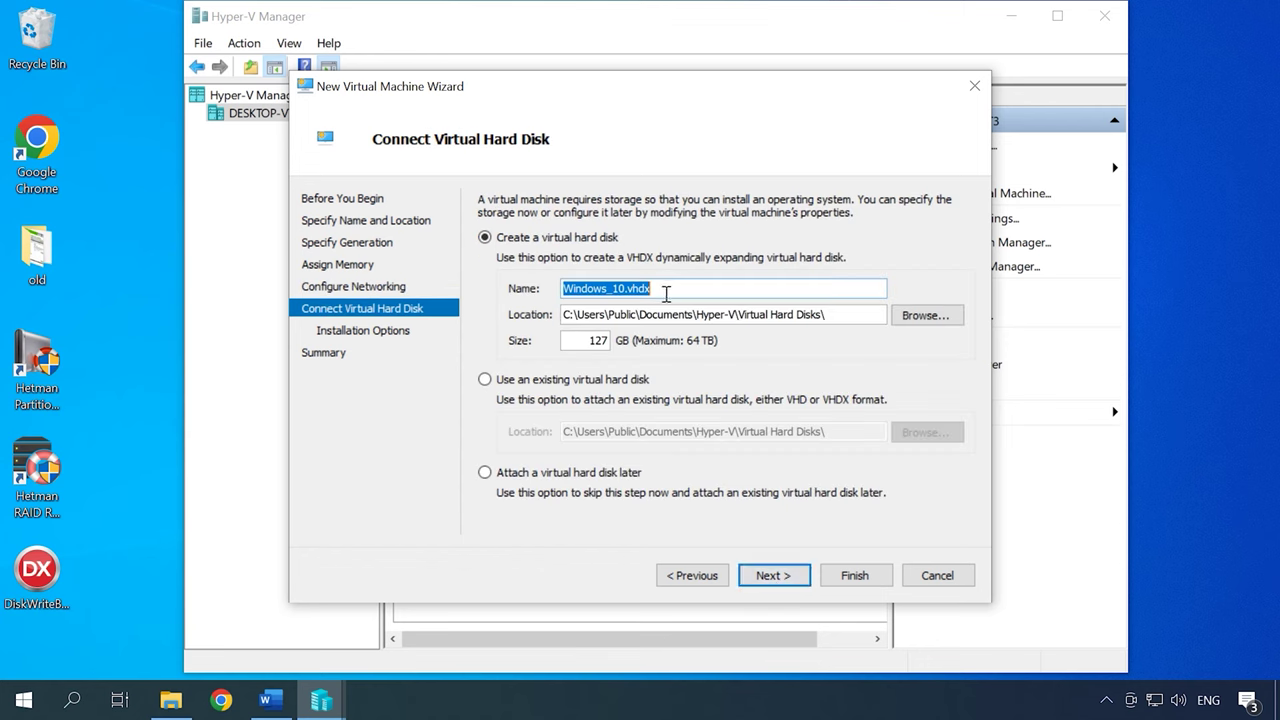
Set the size of the new virtual hard disk Windows_10.vhdx to 30 GB.
click(591, 340)
drag(591, 340, 618, 345)
text(30)
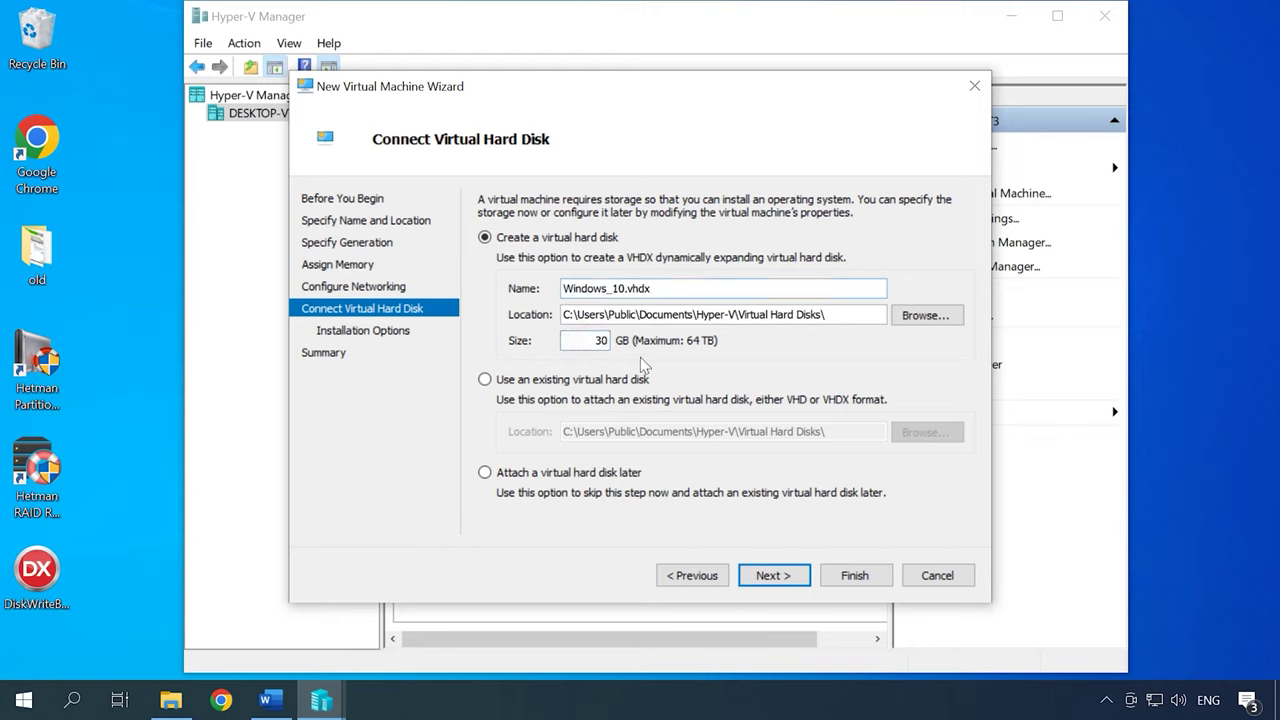
click(776, 578)
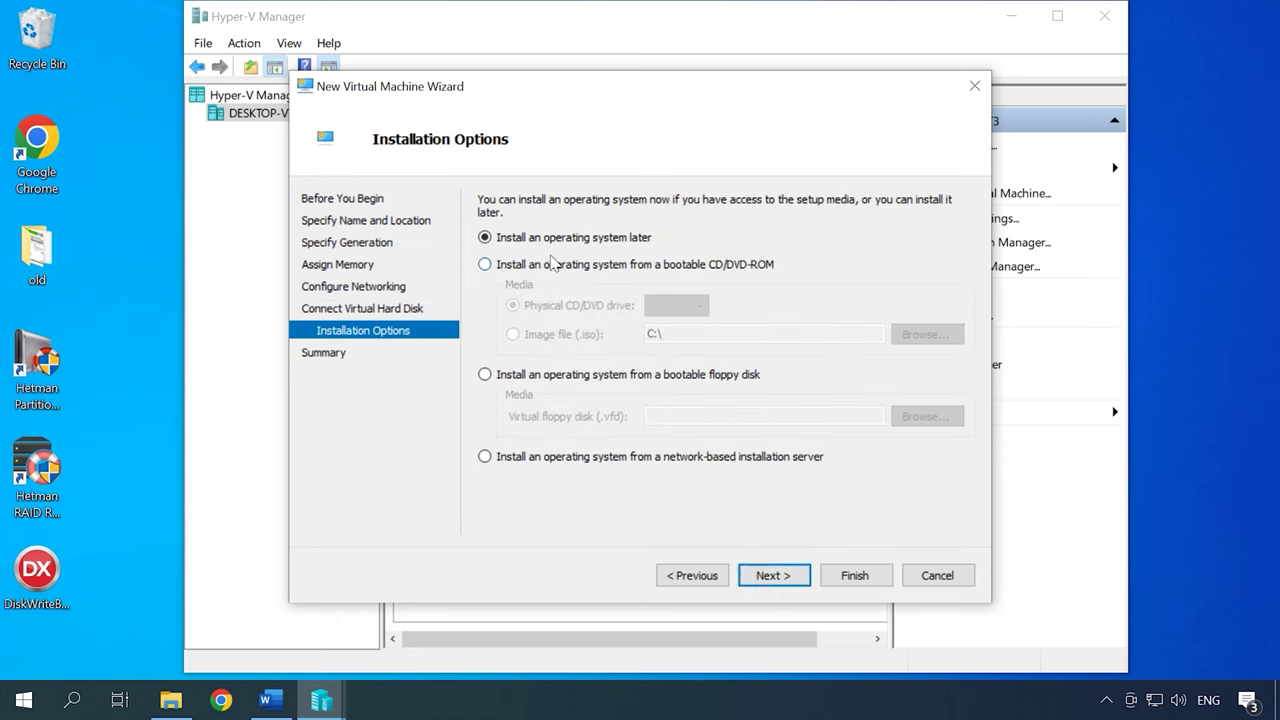
Set the operating system to install from the image file C:\Windows_10.iso and finish creating the virtual machine.
click(486, 264)
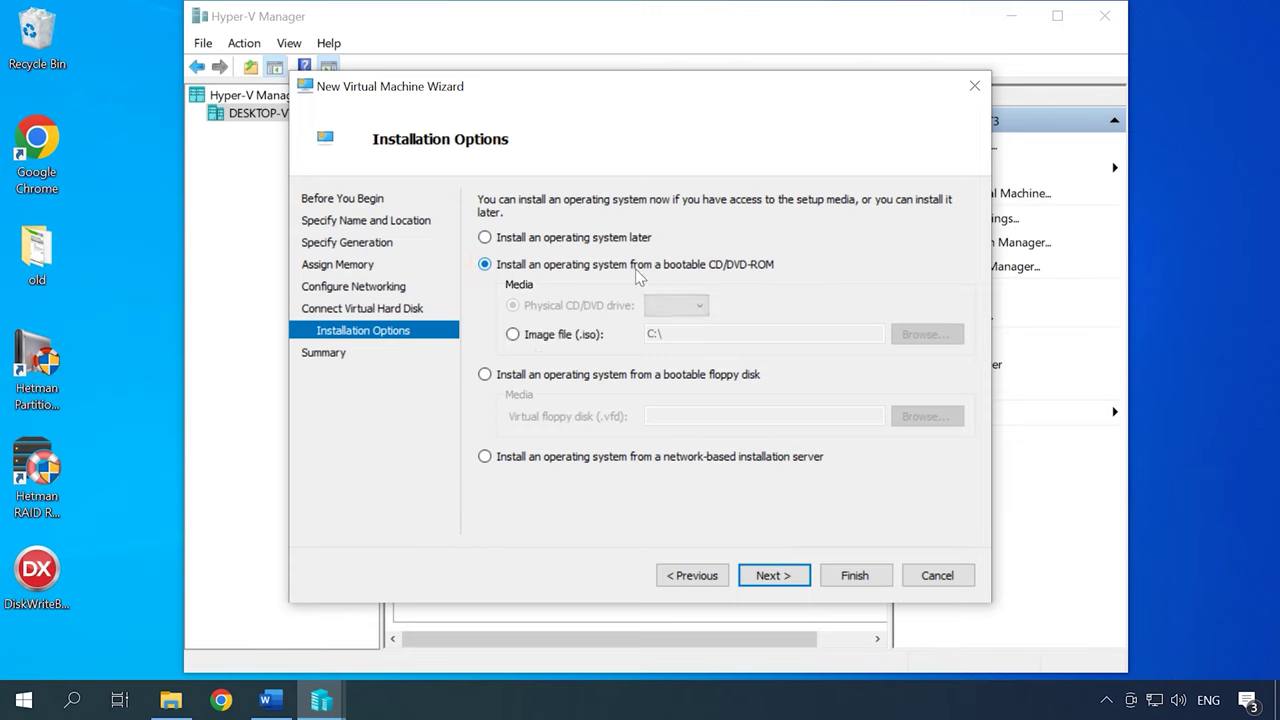
click(515, 338)
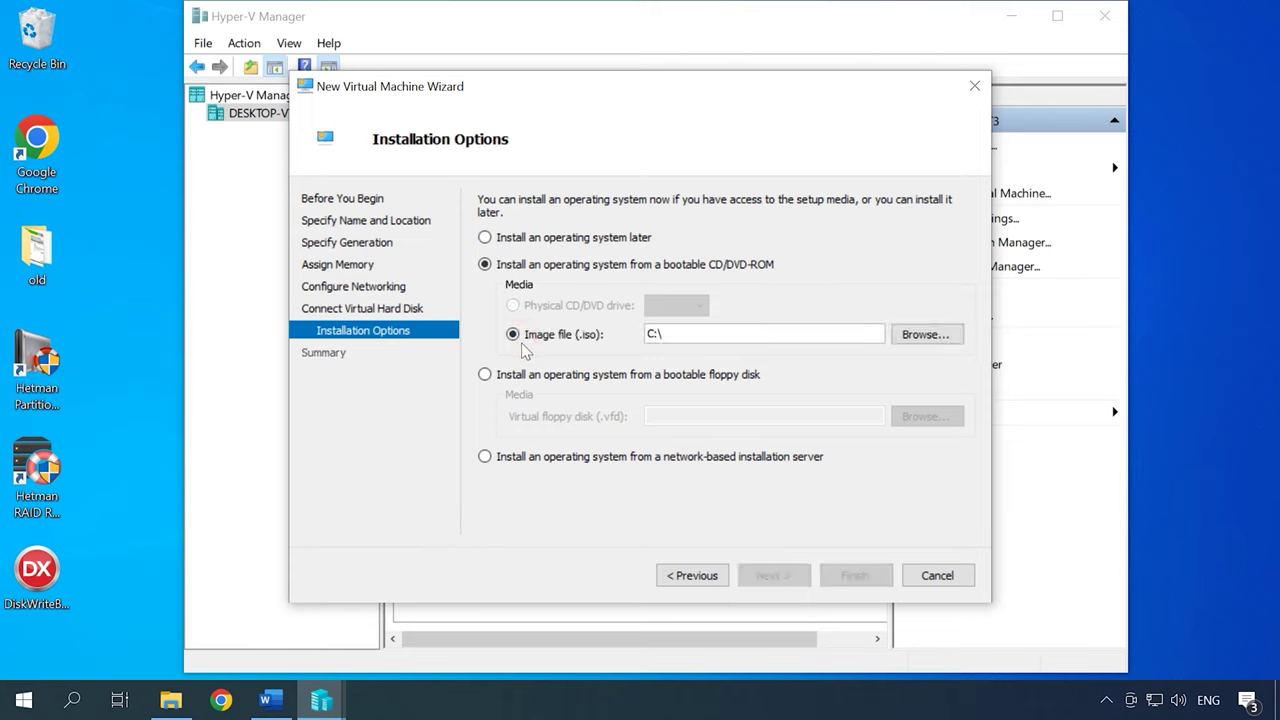
click(927, 334)
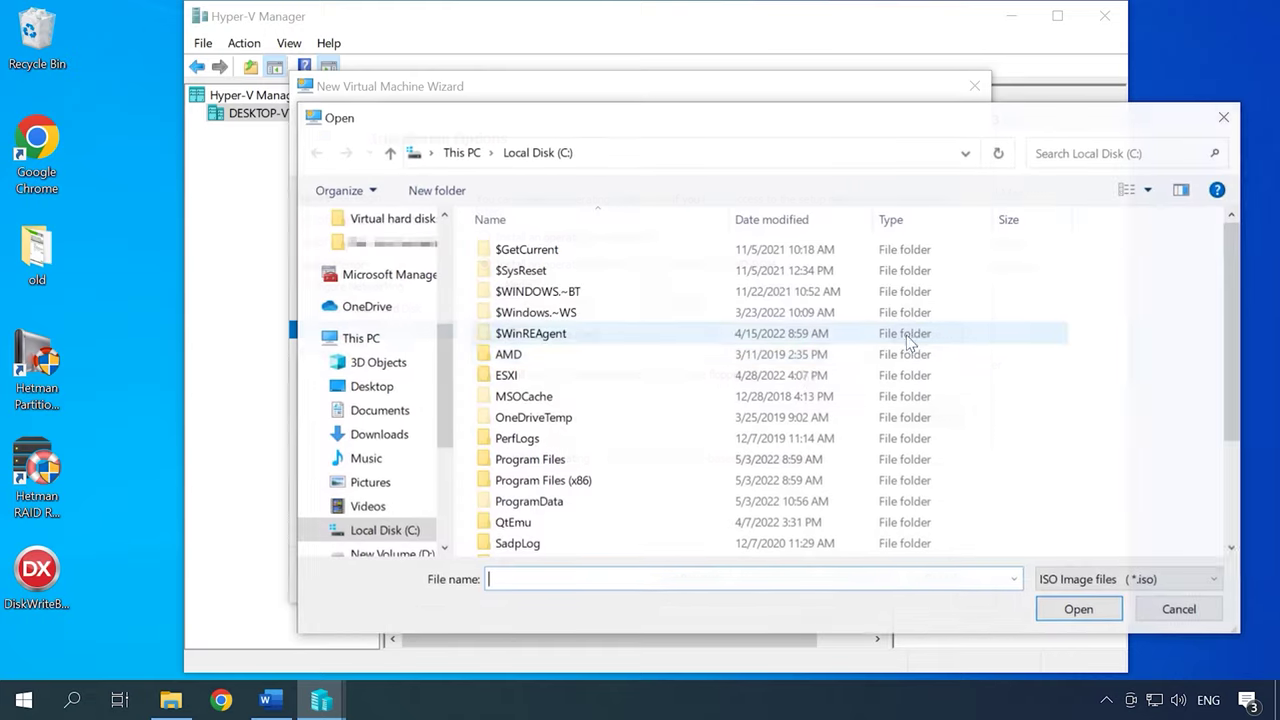
scroll(620, 480, down, 3)
click(547, 548)
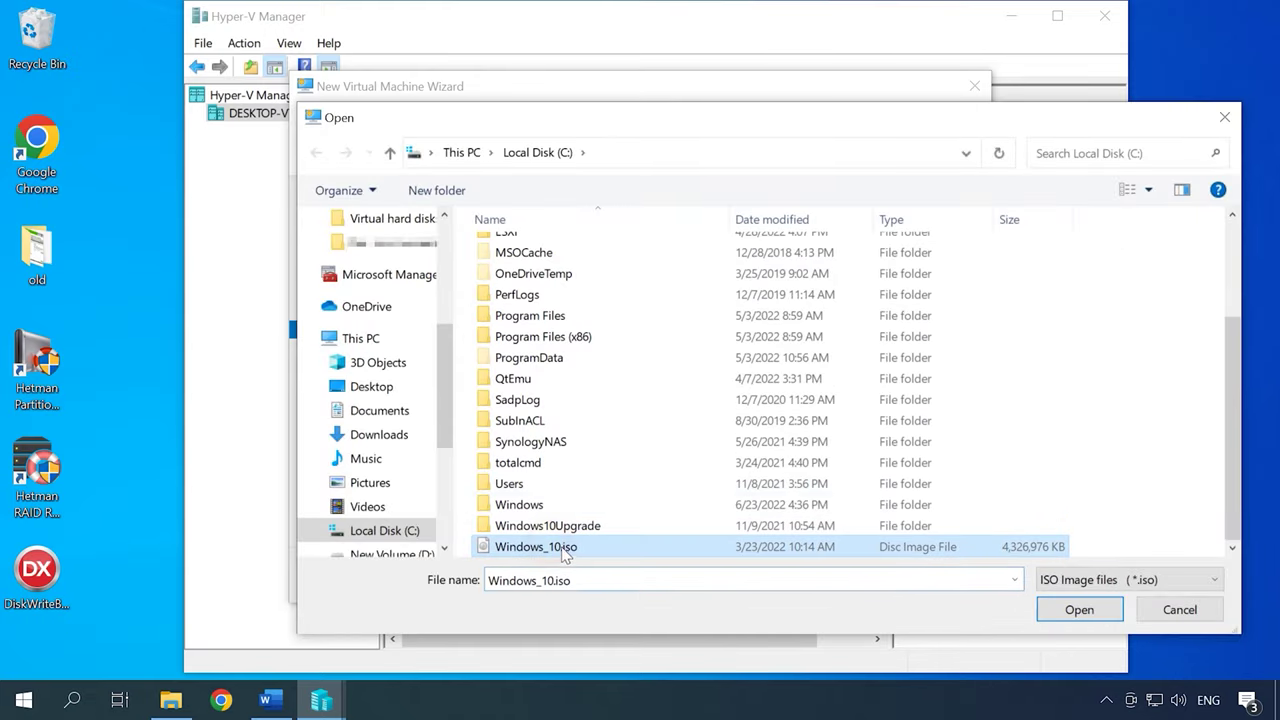
click(1080, 607)
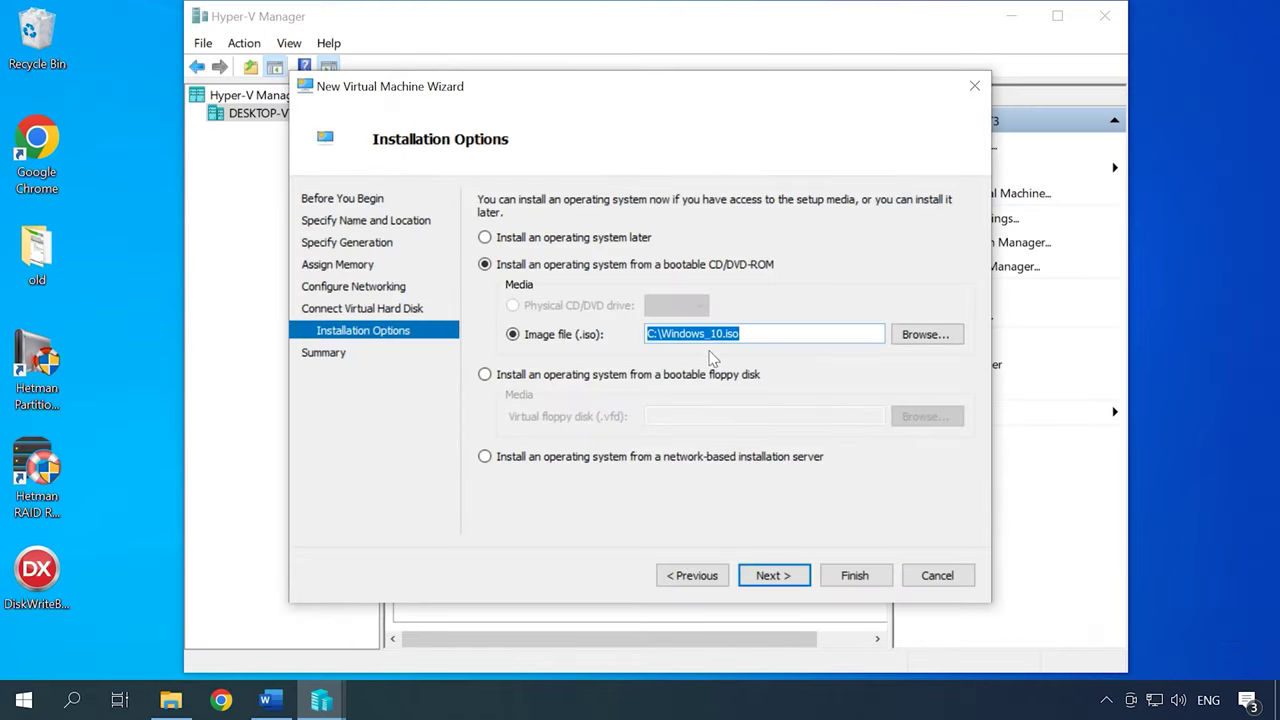
click(772, 586)
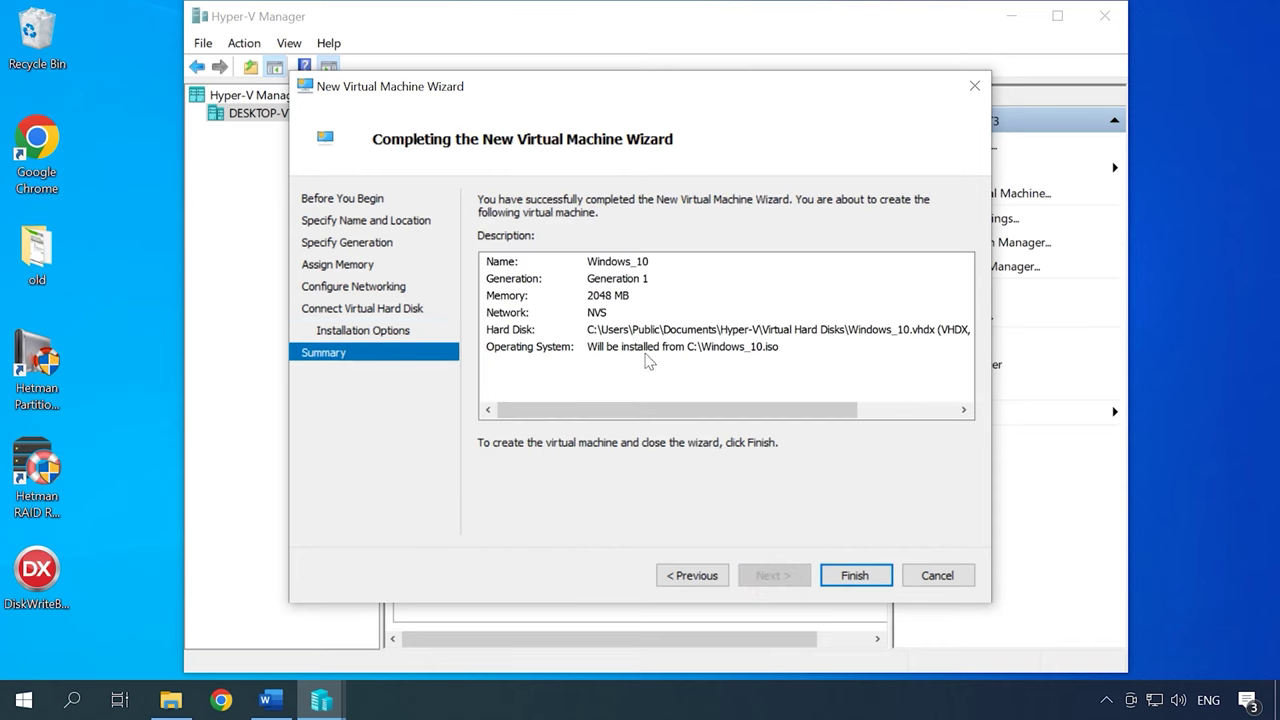
click(855, 582)
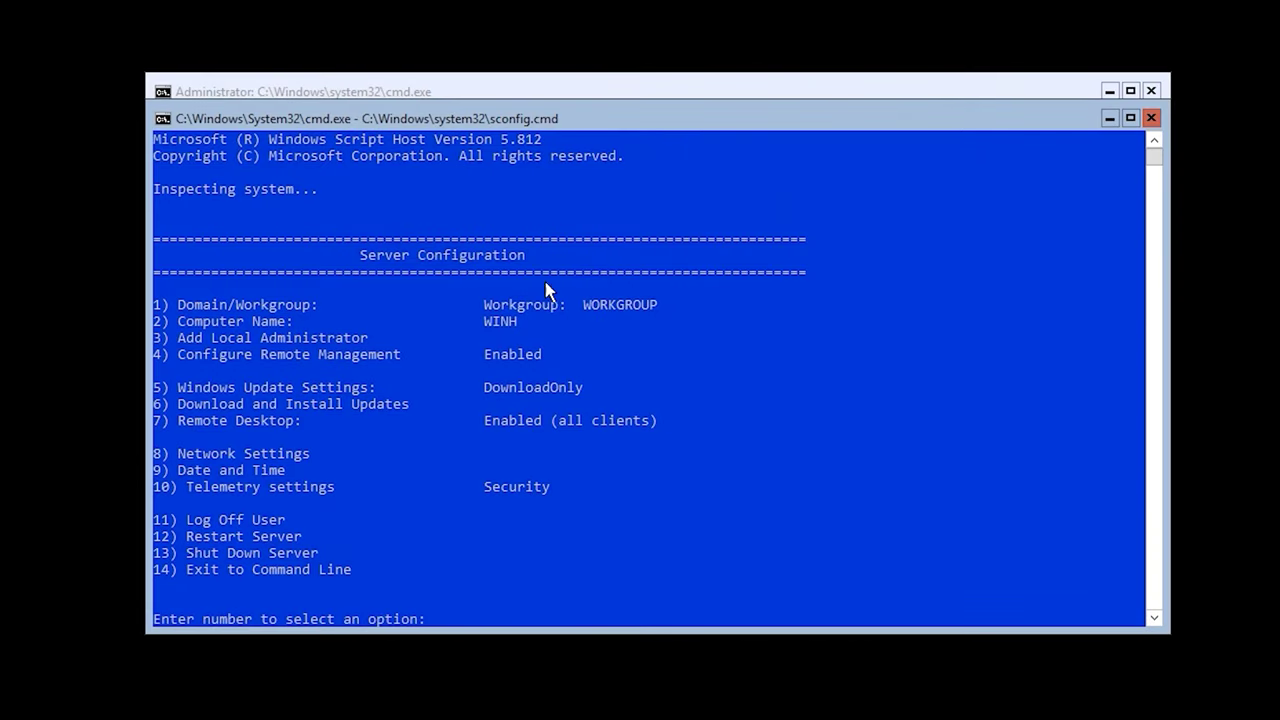
Switch to the server's Administrator command prompt and launch Notepad with the notepad command.
click(570, 91)
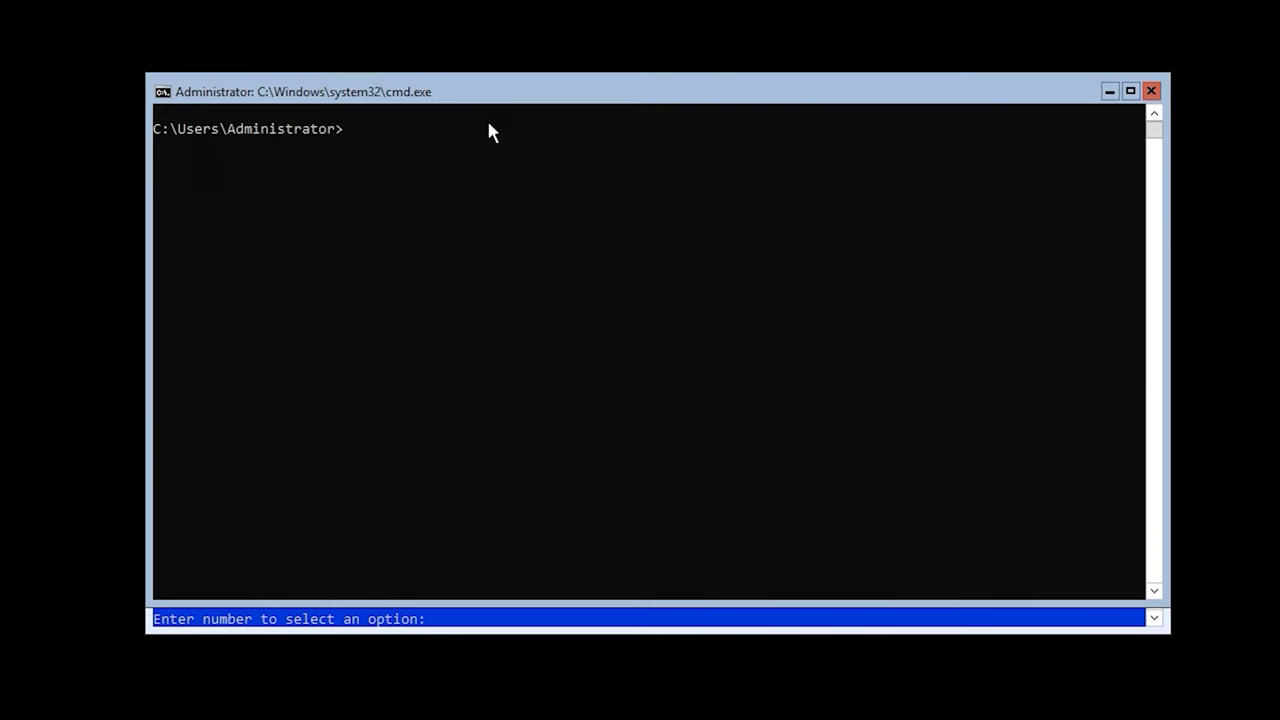
text(notepad)
key(Return)
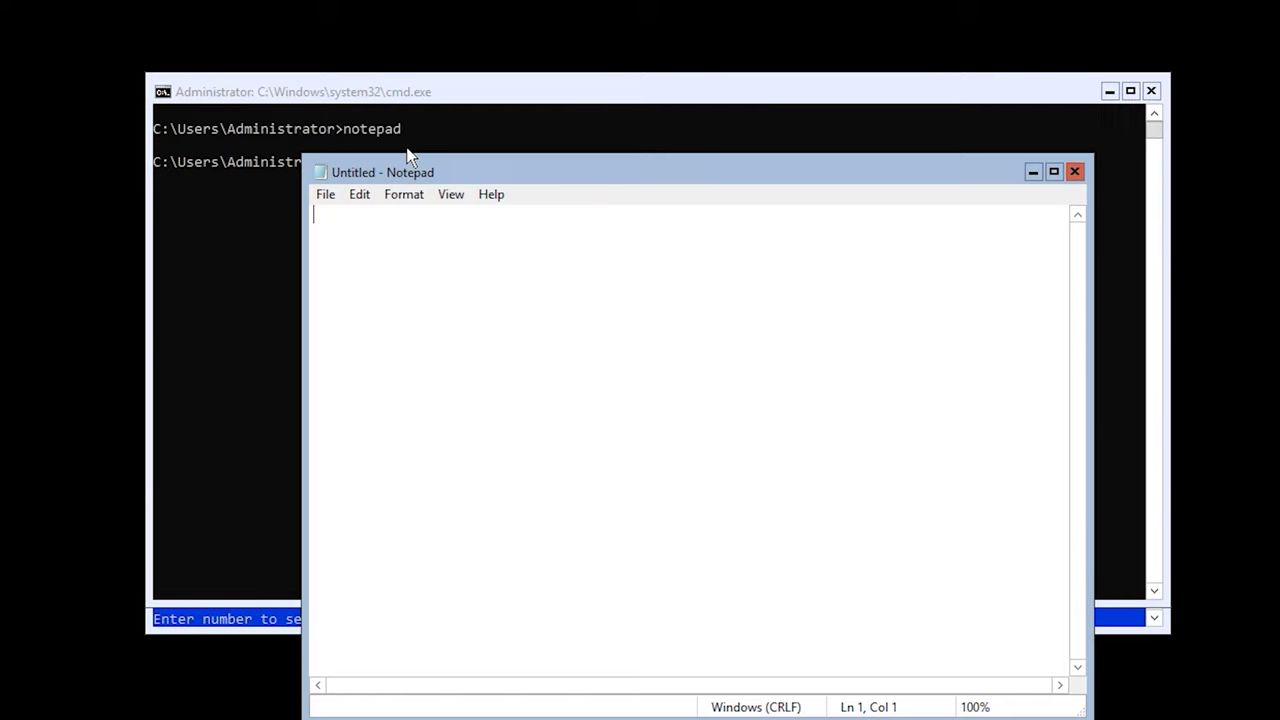
Bring up Notepad's Open dialog and set it to show All Files.
click(325, 196)
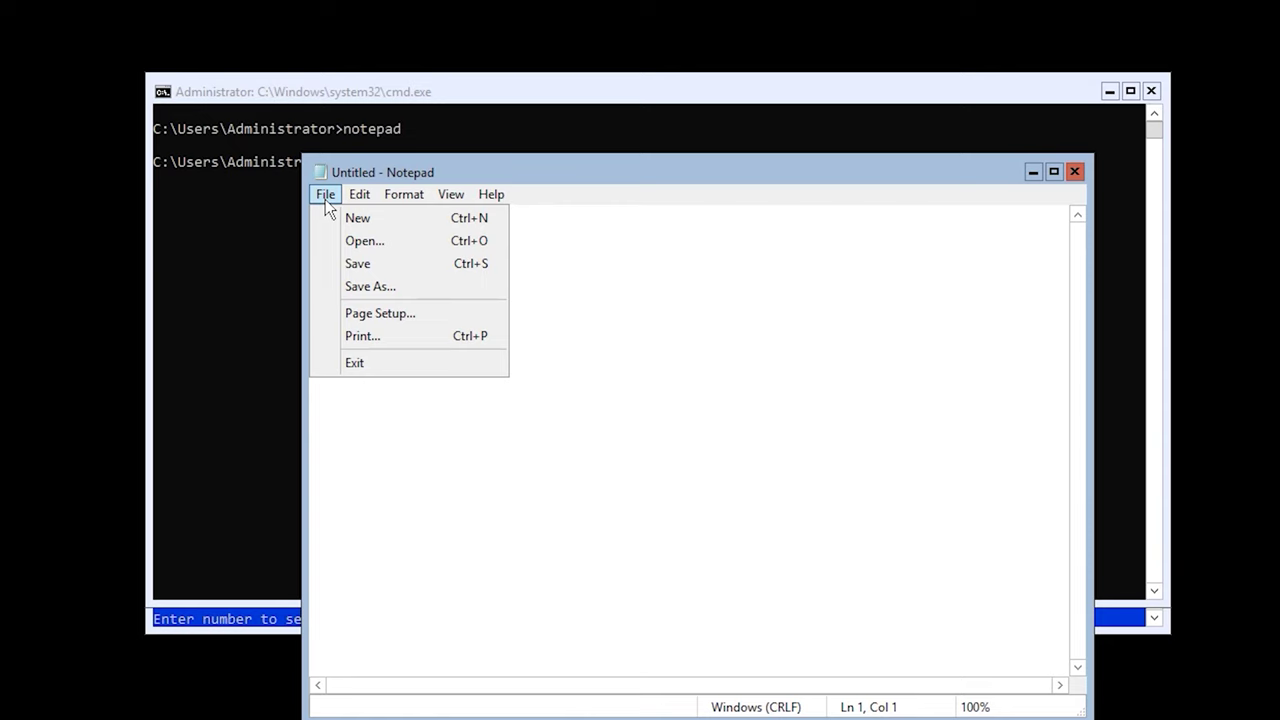
click(384, 245)
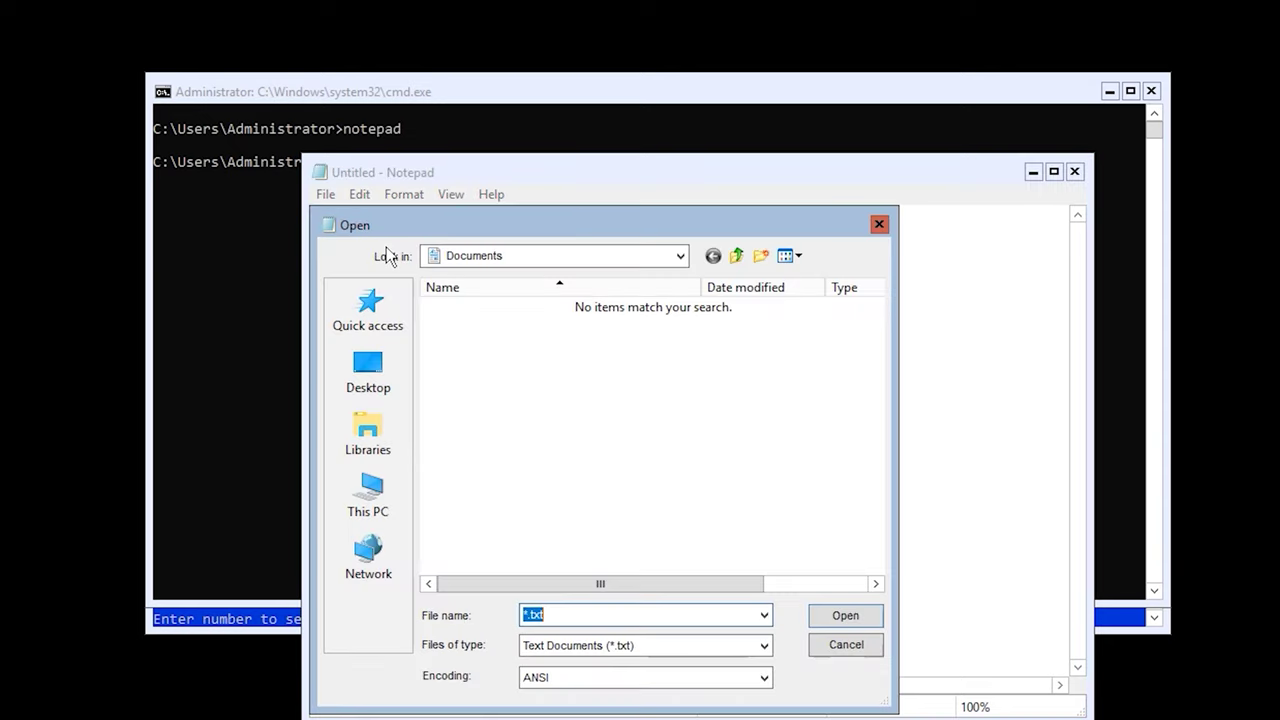
click(763, 645)
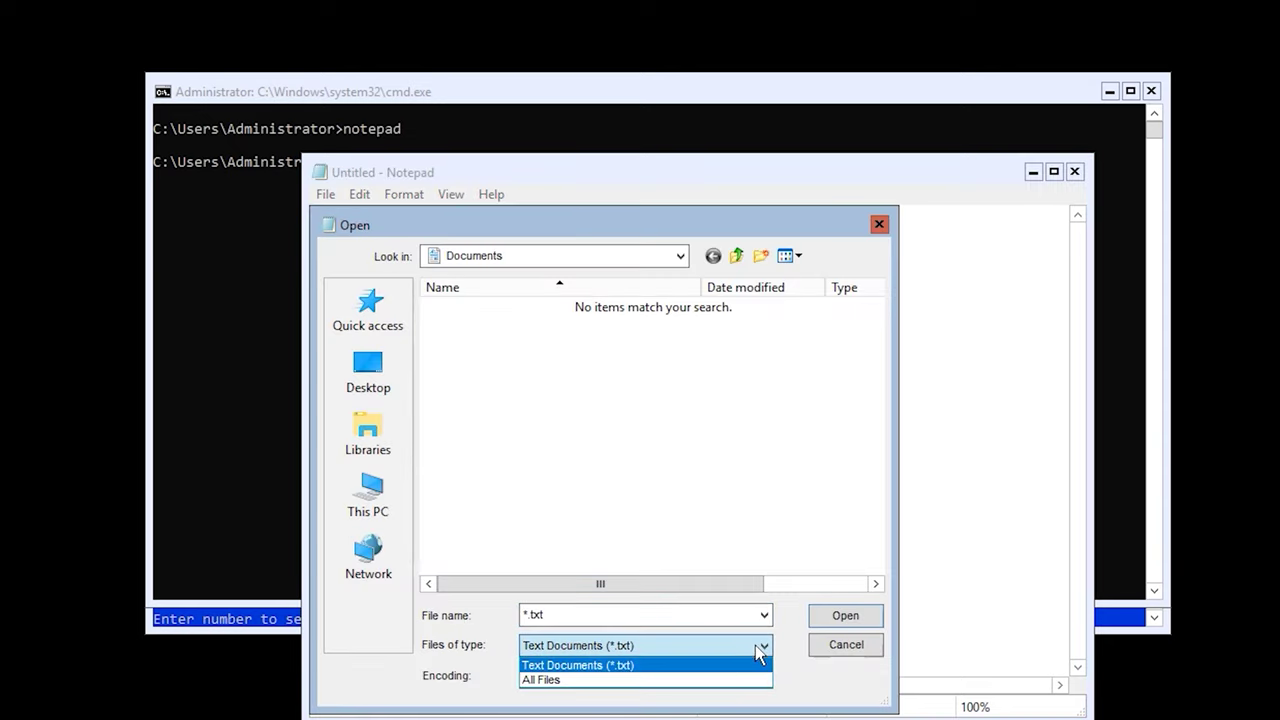
click(614, 681)
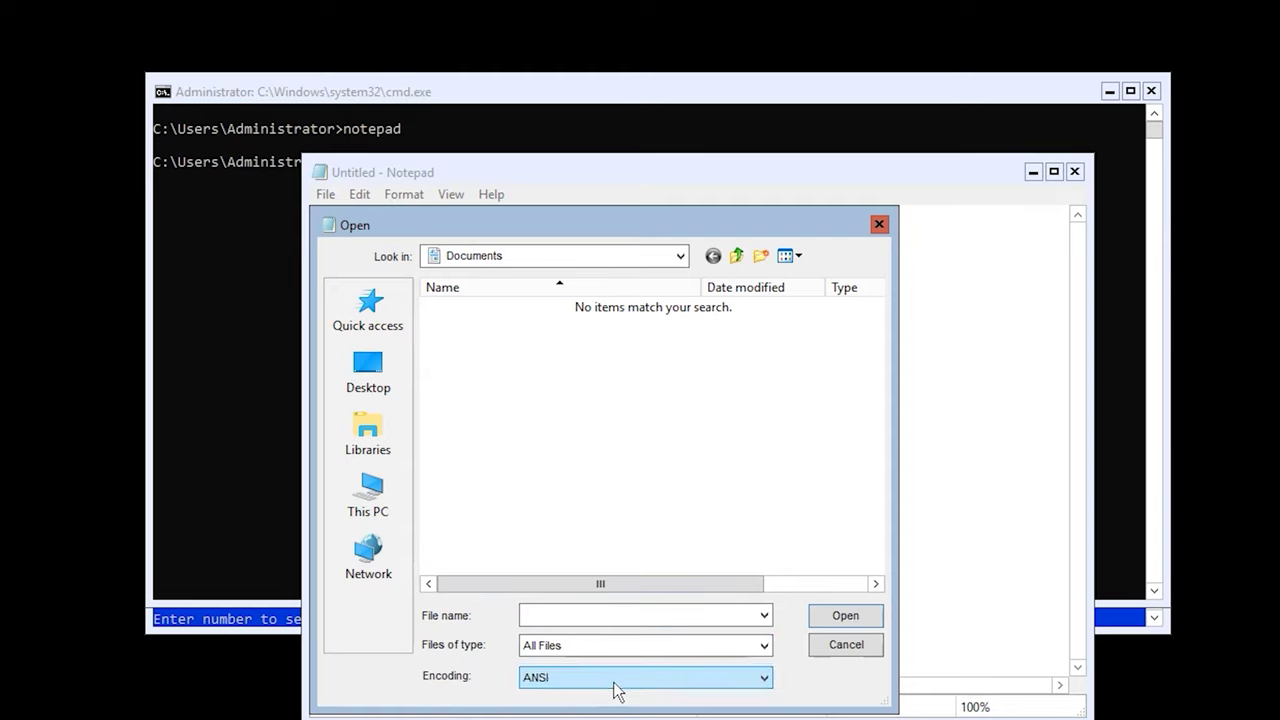
Copy the Windows_10 disc image from the SHV_X64FRE_ (E:) drive.
click(388, 492)
scroll(540, 530, down, 5)
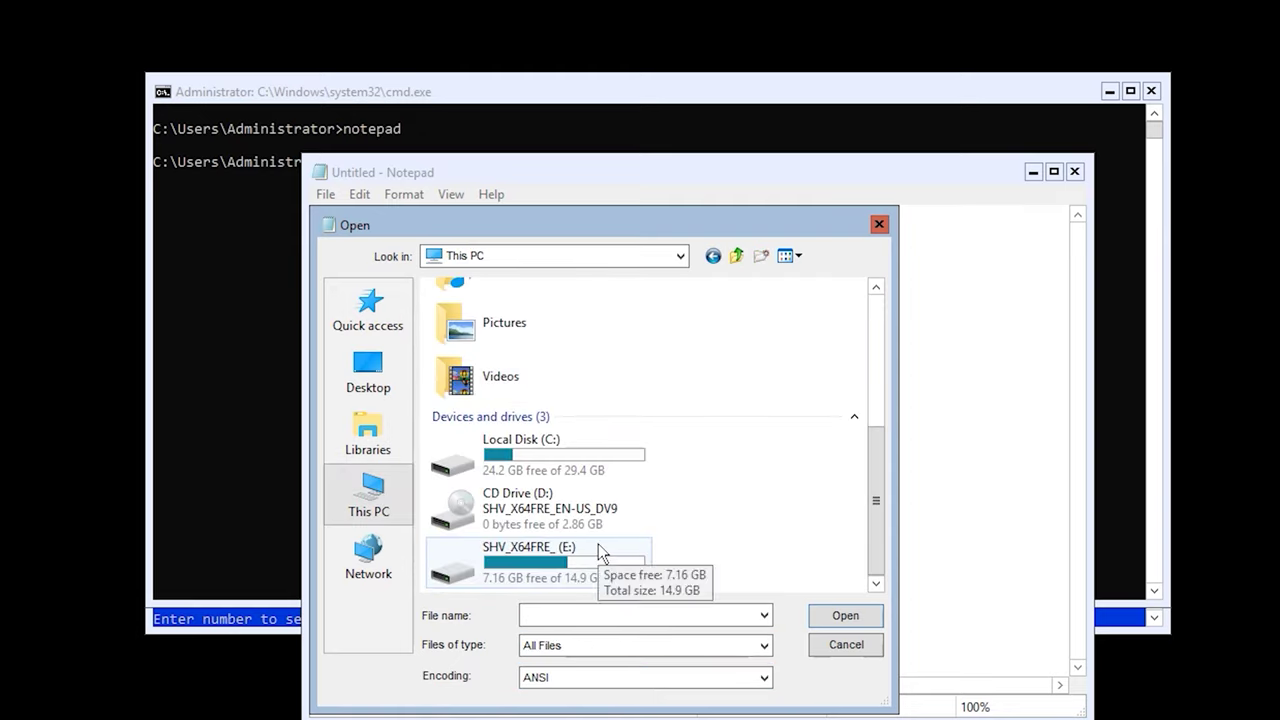
double_click(511, 556)
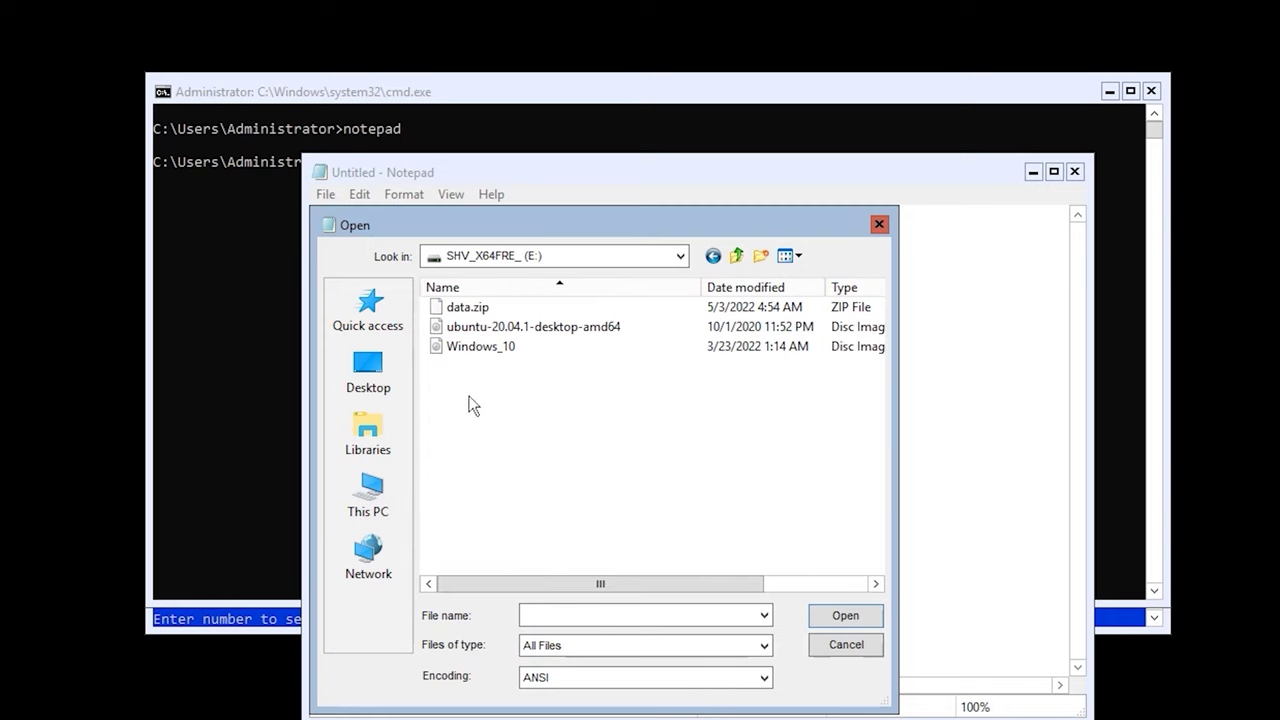
click(481, 350)
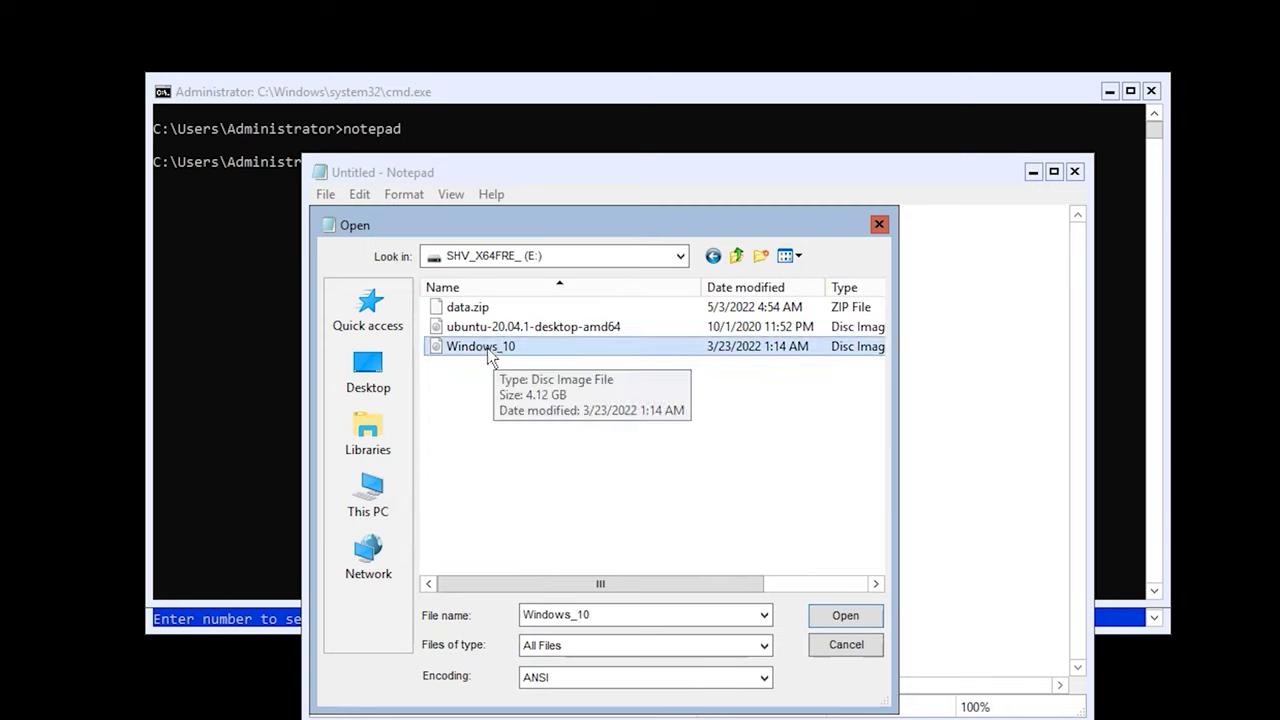
right_click(486, 348)
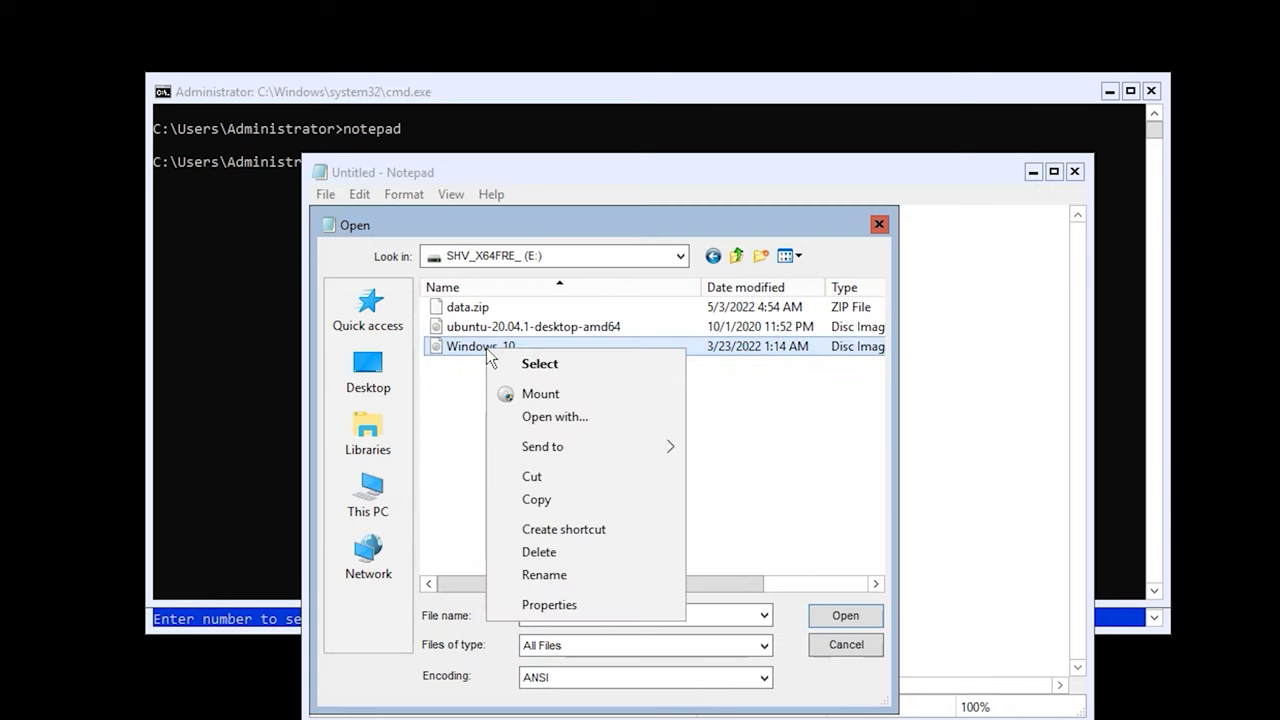
click(561, 500)
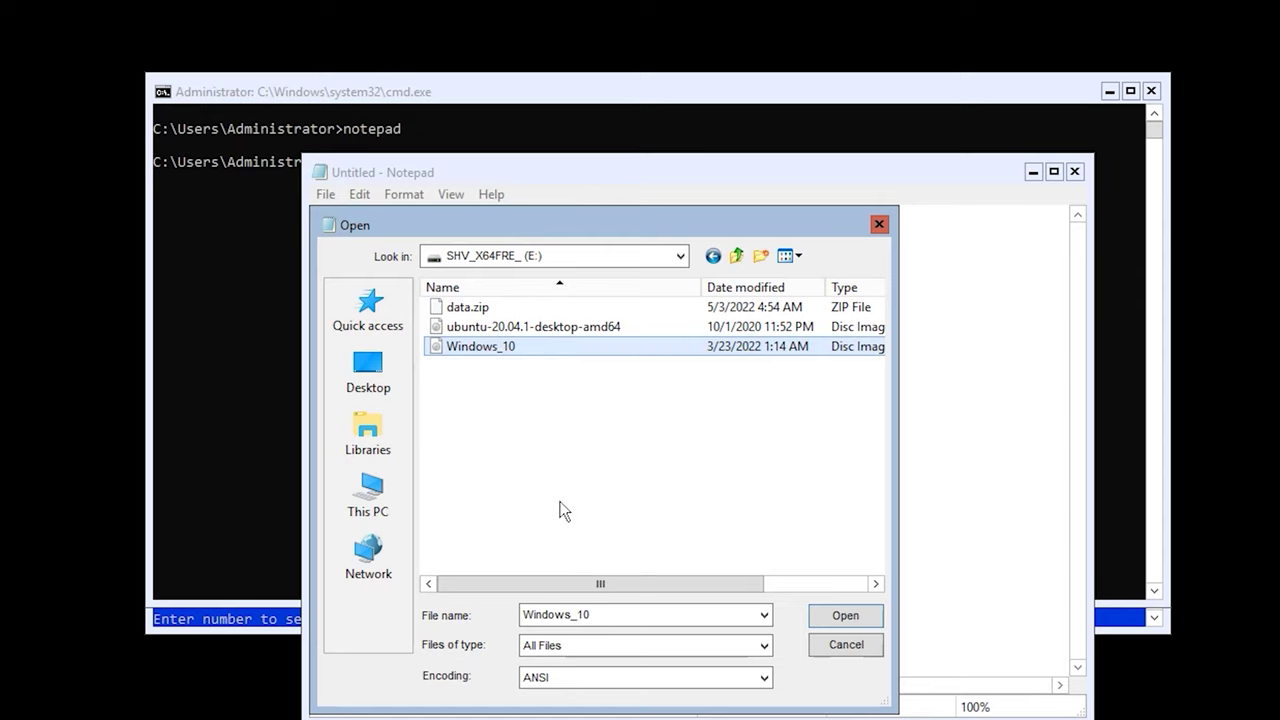
Paste the copied disc image into the root of Local Disk (C:).
click(378, 495)
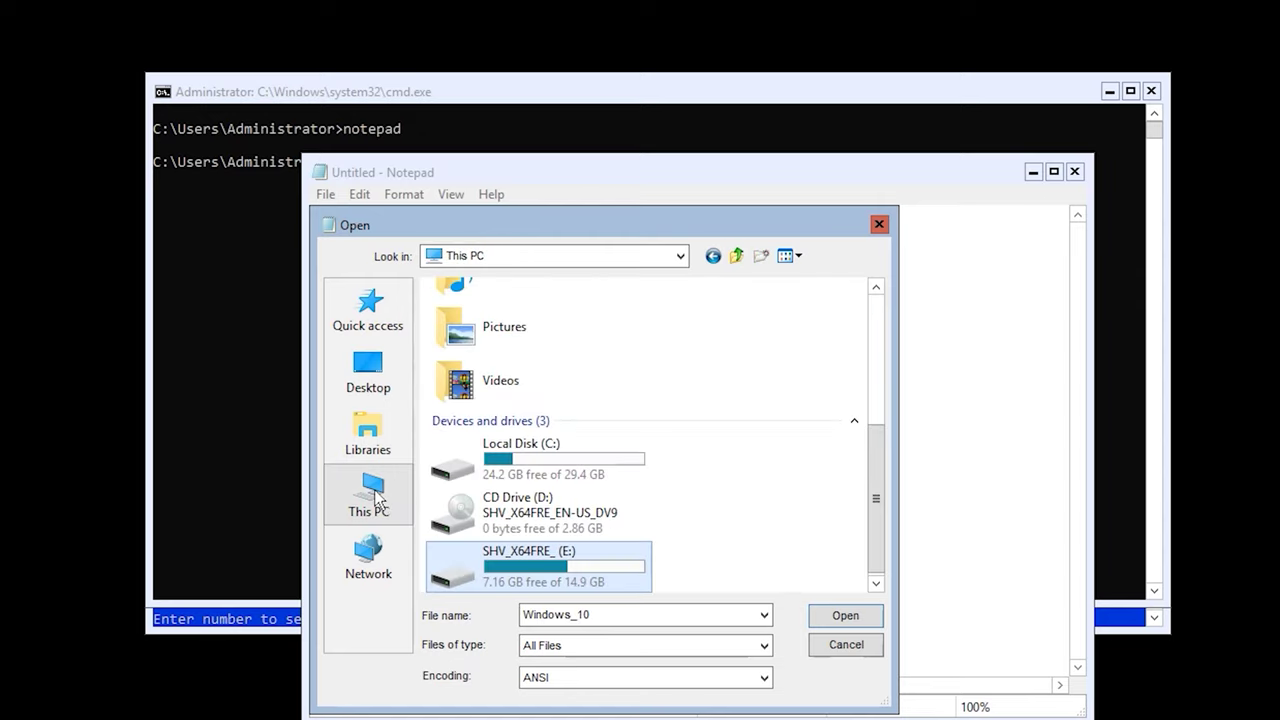
double_click(583, 466)
right_click(476, 436)
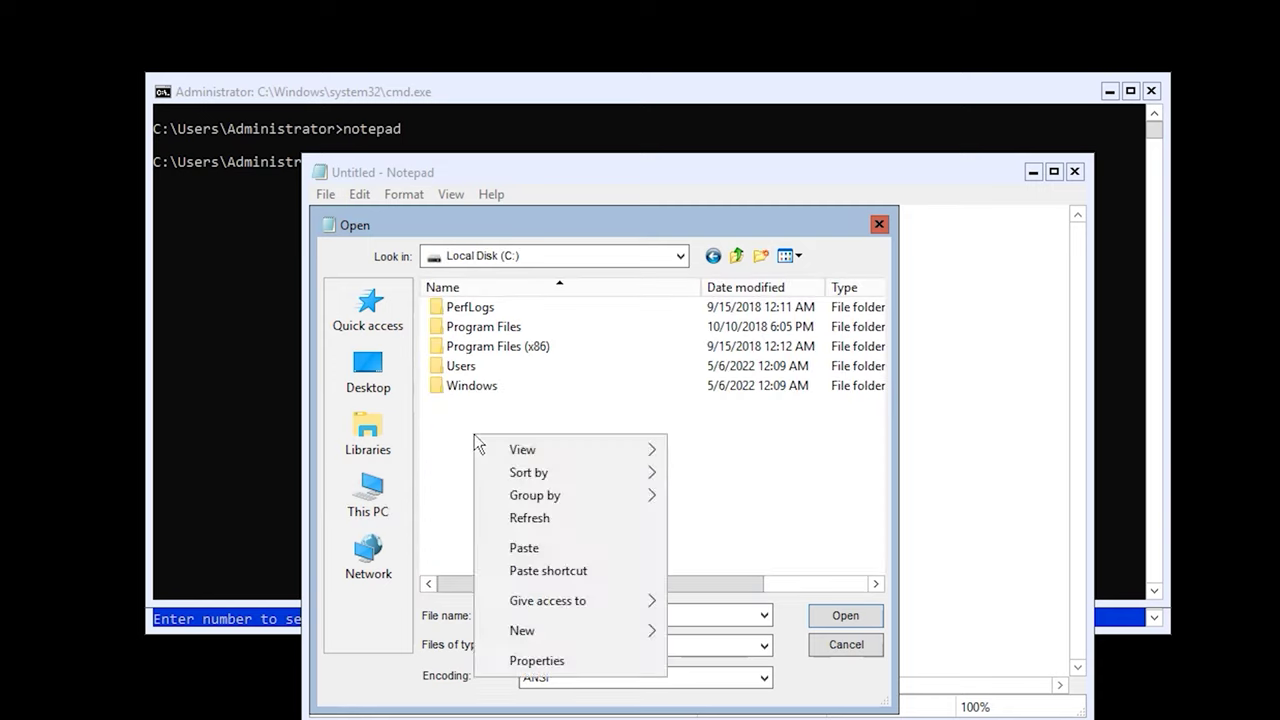
click(549, 552)
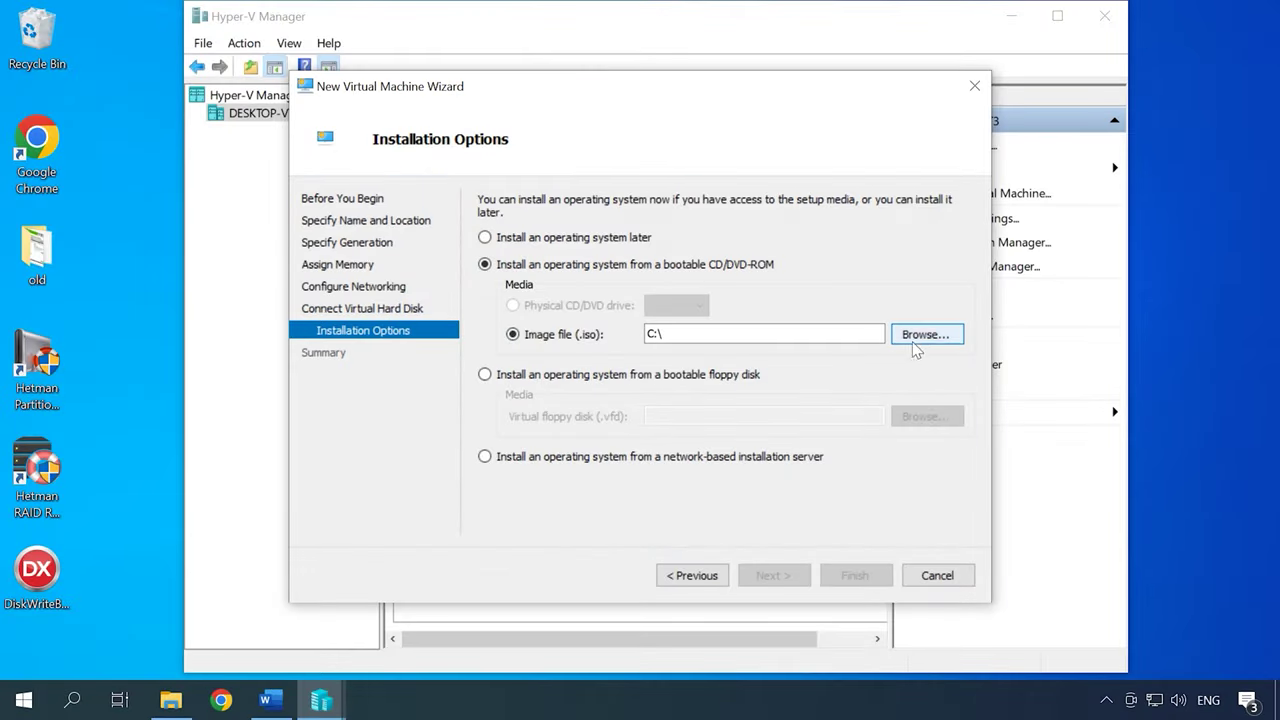
Choose Windows_10.iso on Local Disk (C:) as the installation image, and select the Windows_10 virtual machine in the WHS2019 list.
click(927, 334)
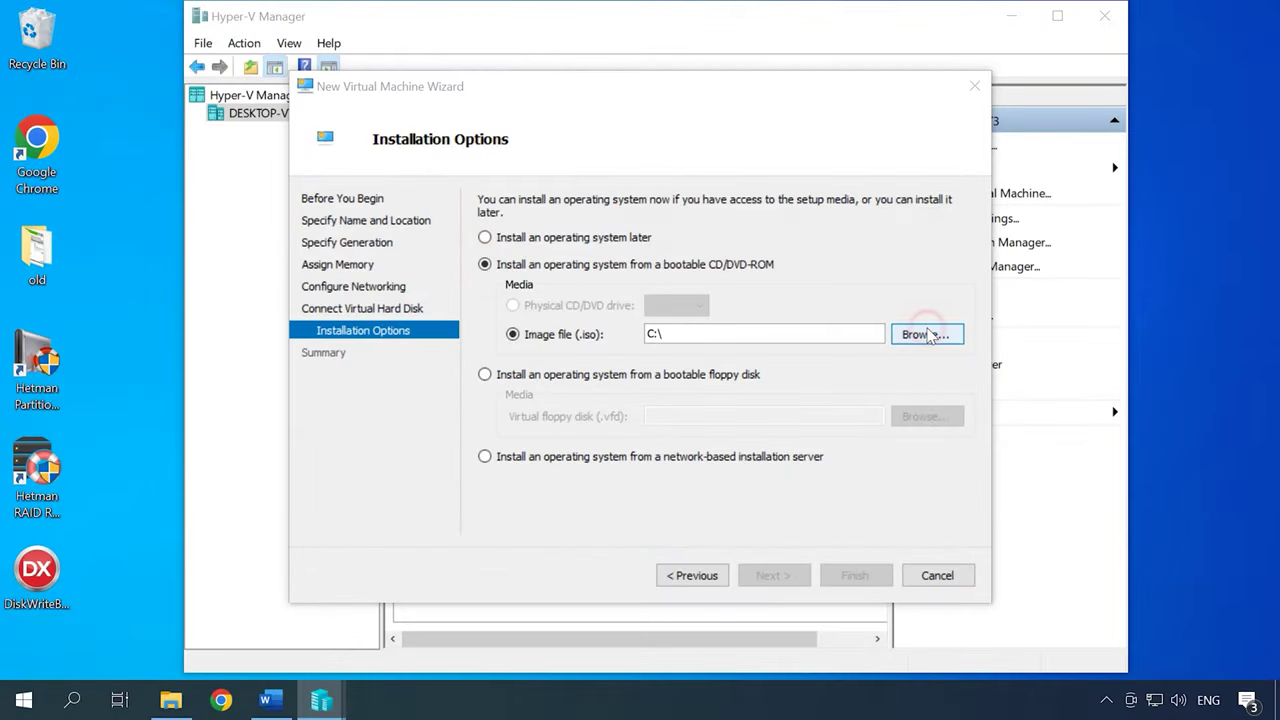
scroll(551, 540, down, 3)
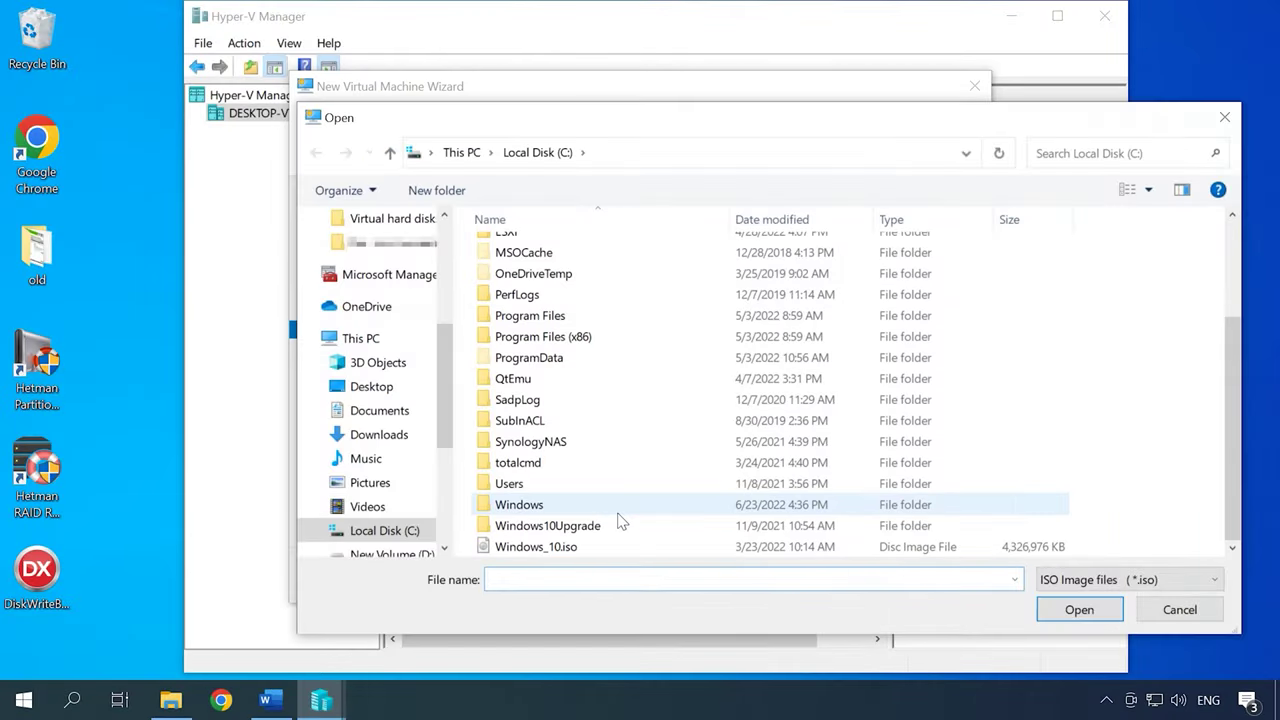
click(551, 550)
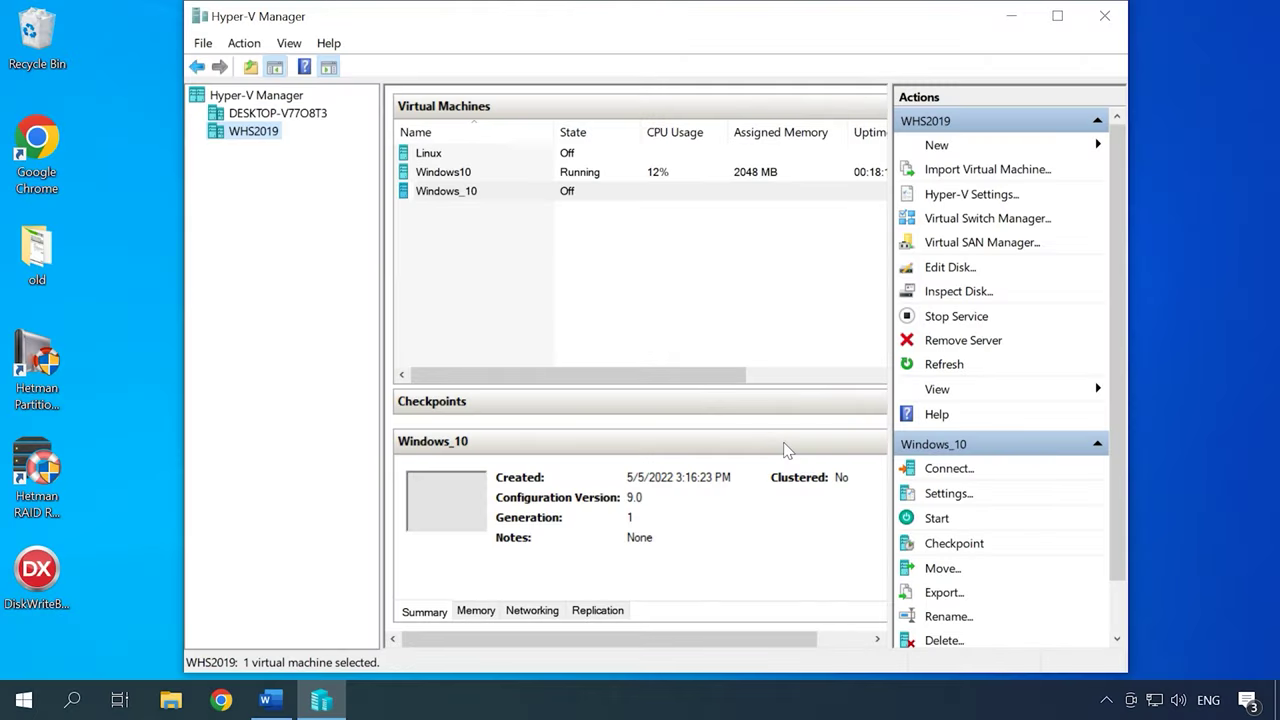
click(447, 194)
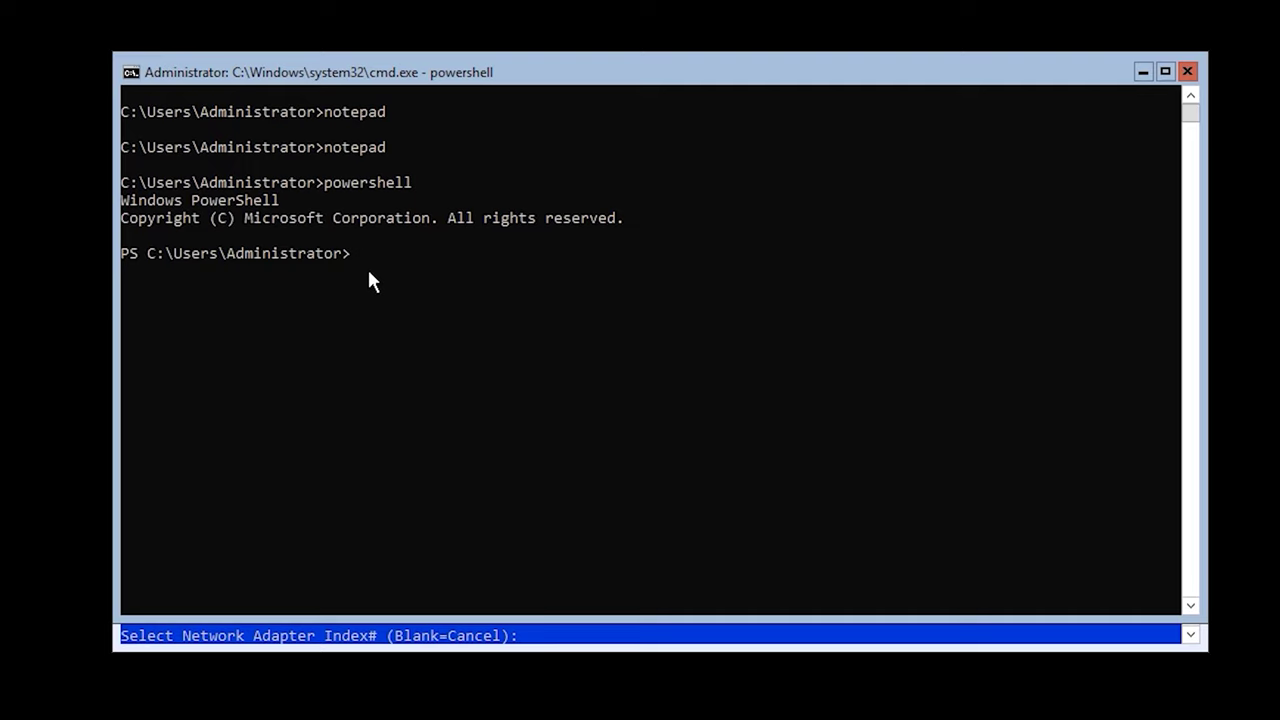
Enter the PowerShell command Copy-VMFiles -Name Windows10 -SourcePatch C:\data.zip -DestinationPath C:\ -CreateFullPath -FileSource Host.
key(ctrl+v)
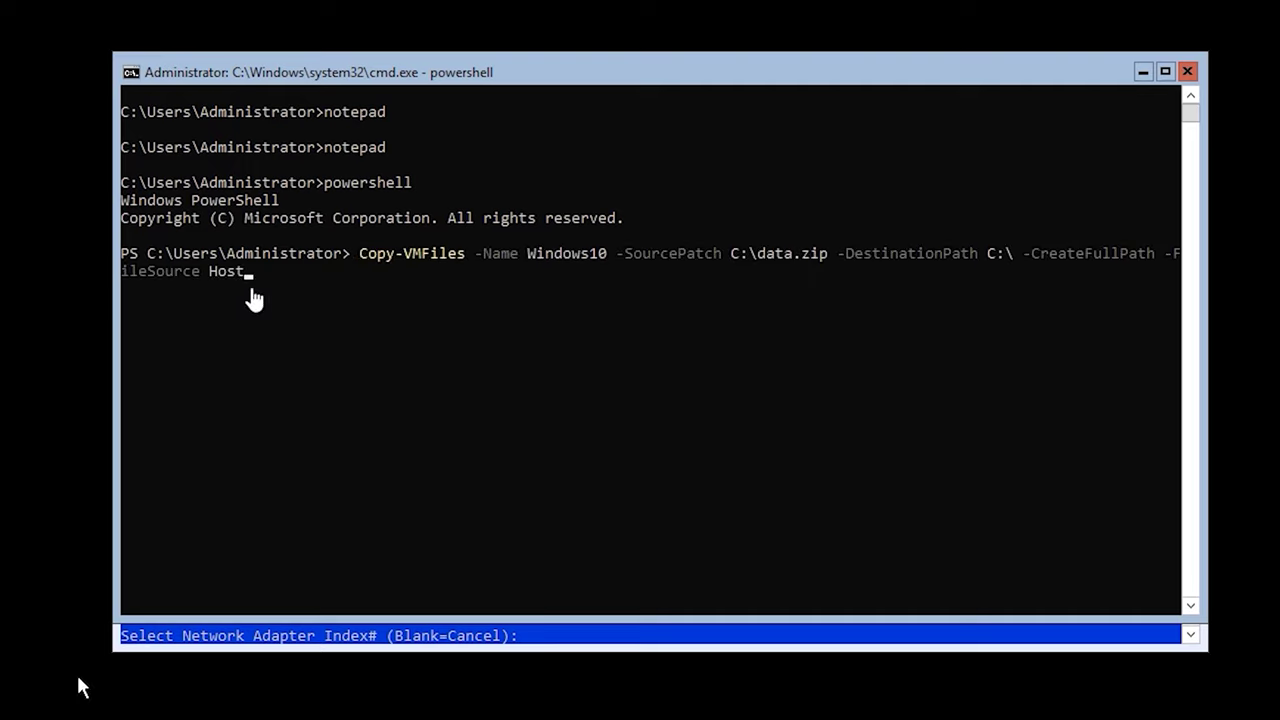